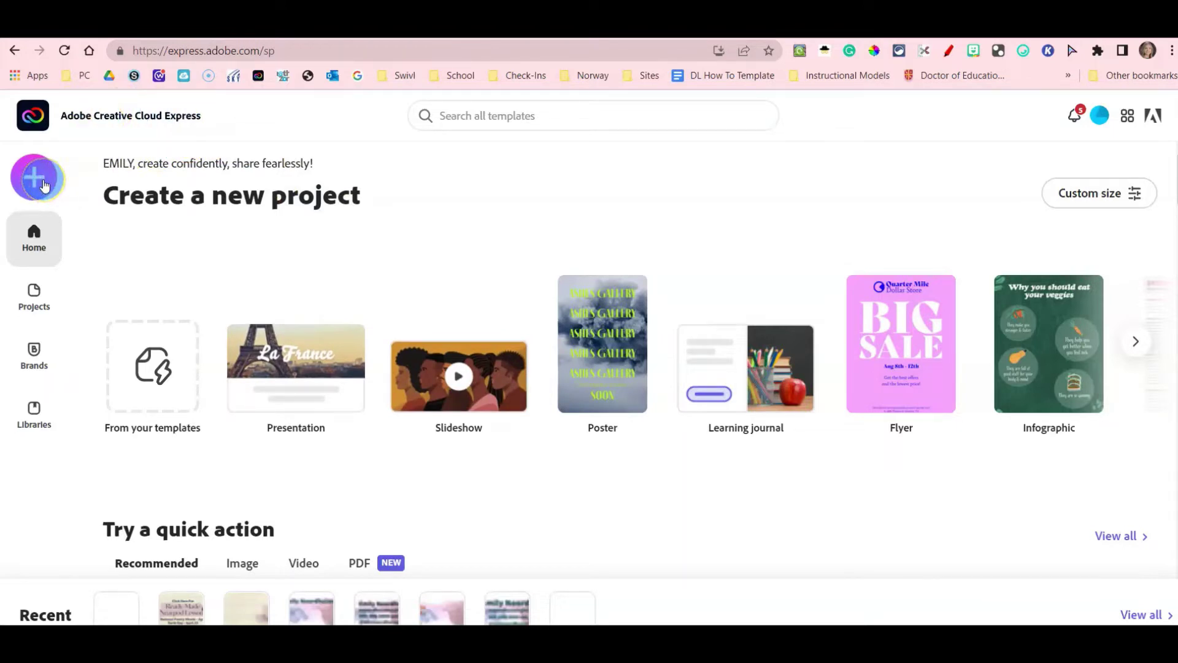
# Create a blank custom-size design of 400 × 120 px.
pyautogui.click(35, 179)
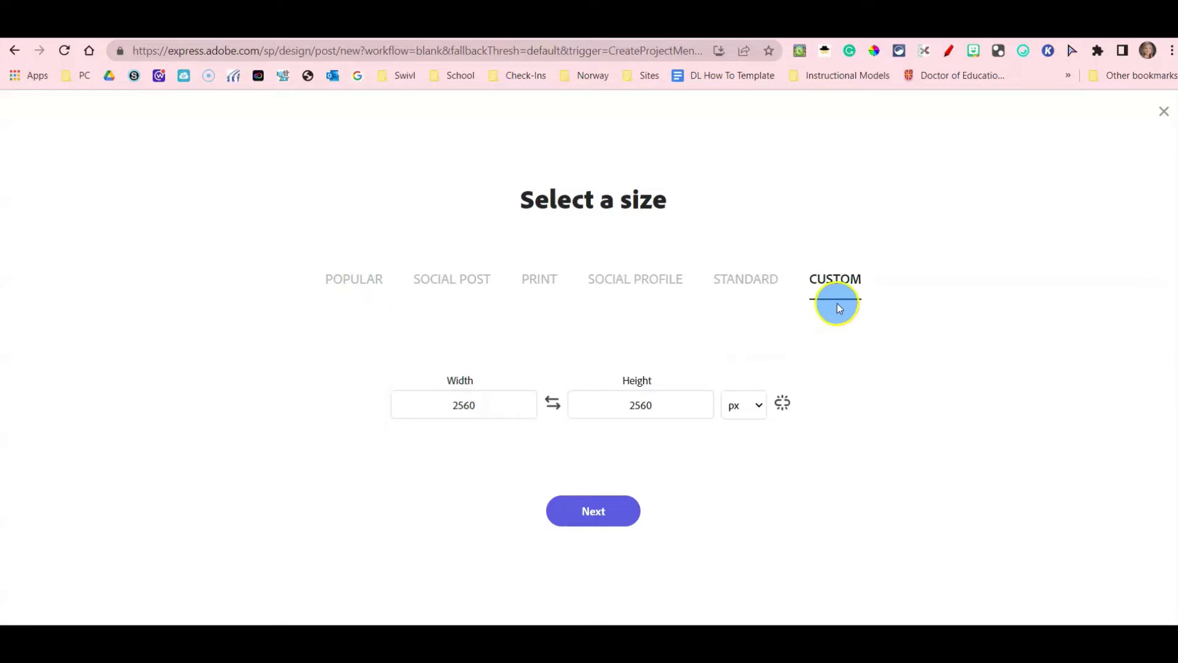
pyautogui.click(505, 402)
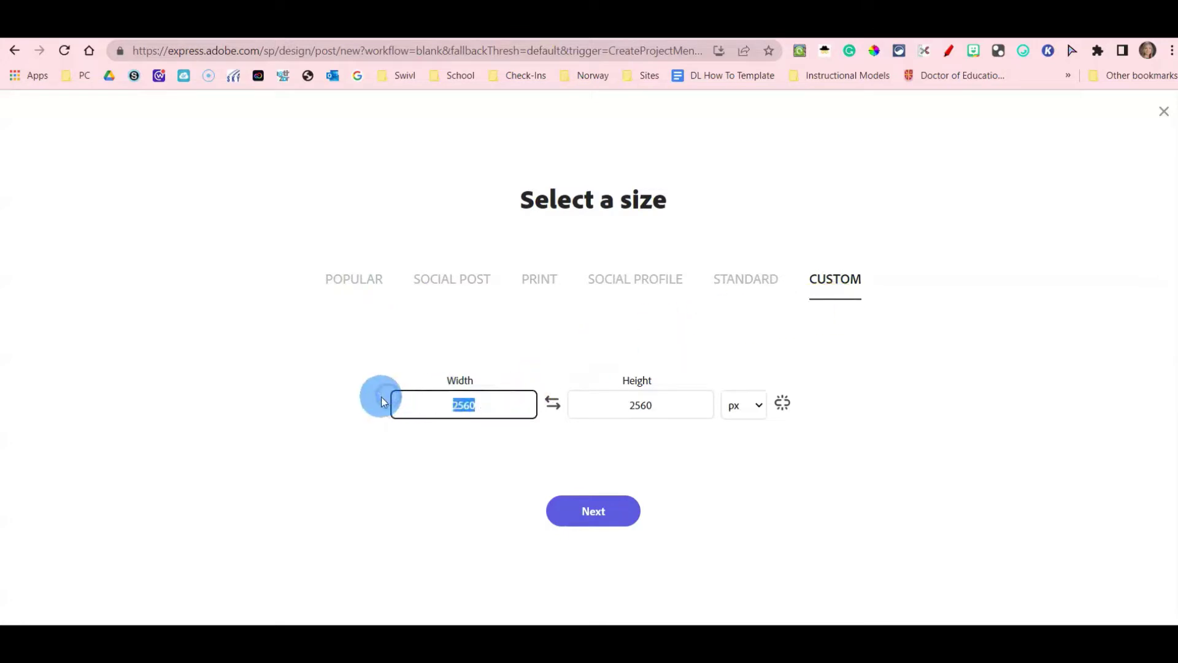
pyautogui.write('400')
pyautogui.click(608, 411)
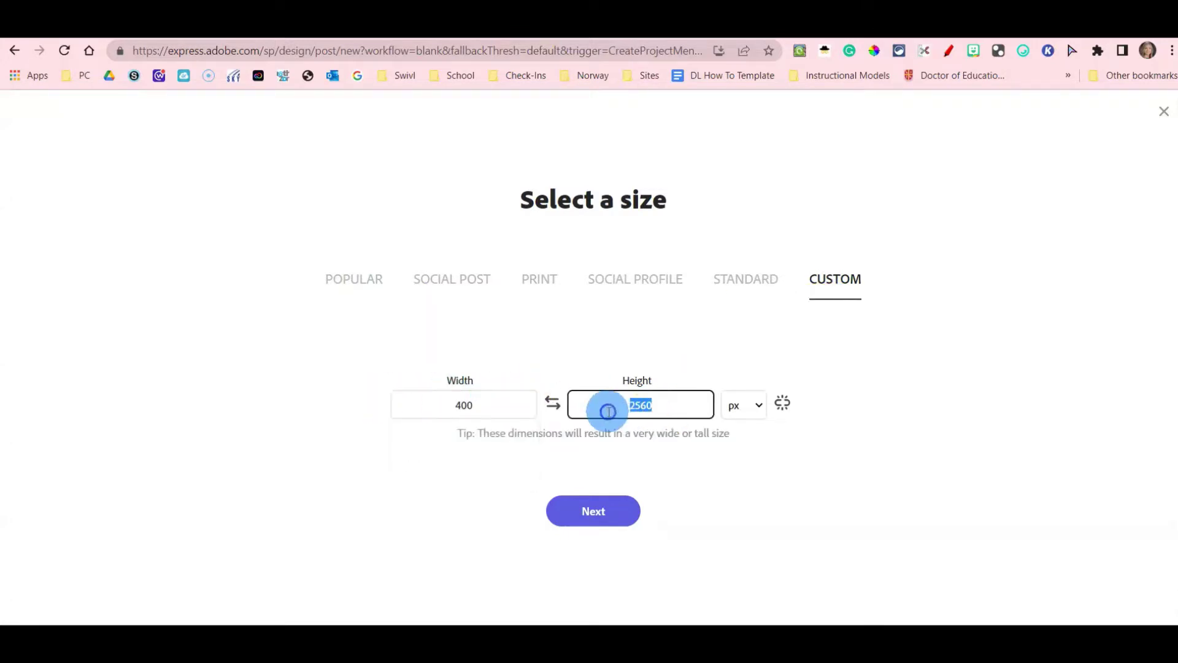
pyautogui.write('120')
pyautogui.click(593, 511)
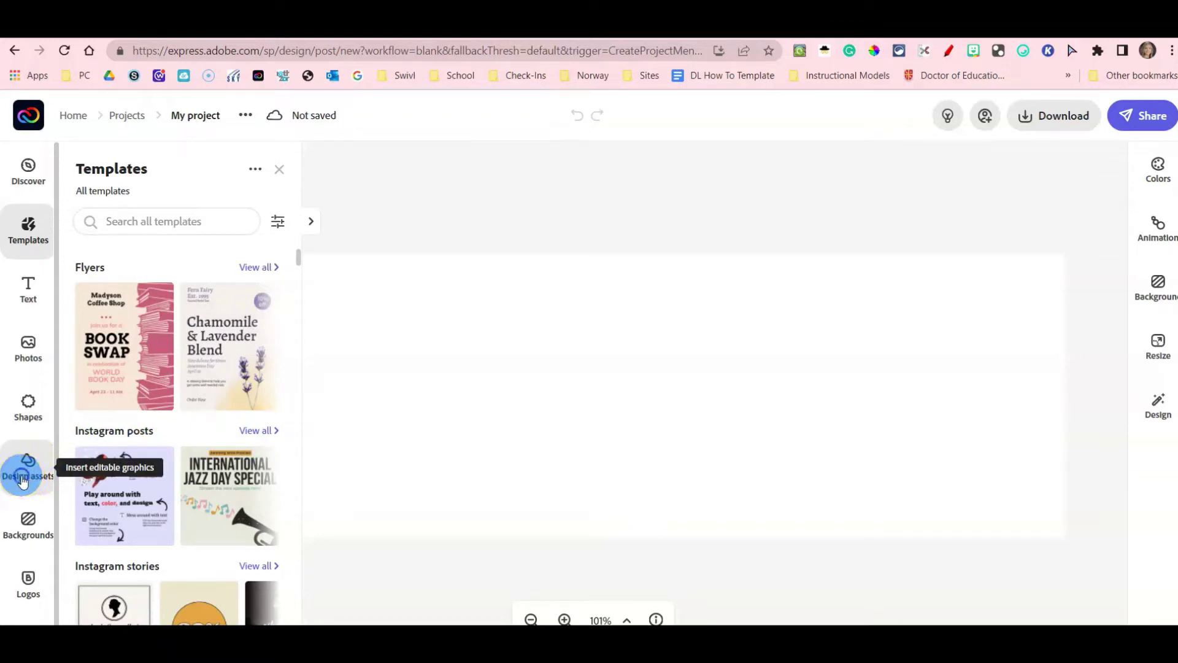
# Search design assets for 'watercolor' and place the pink-and-blue watercolour stroke on the canvas.
pyautogui.click(22, 478)
pyautogui.click(163, 210)
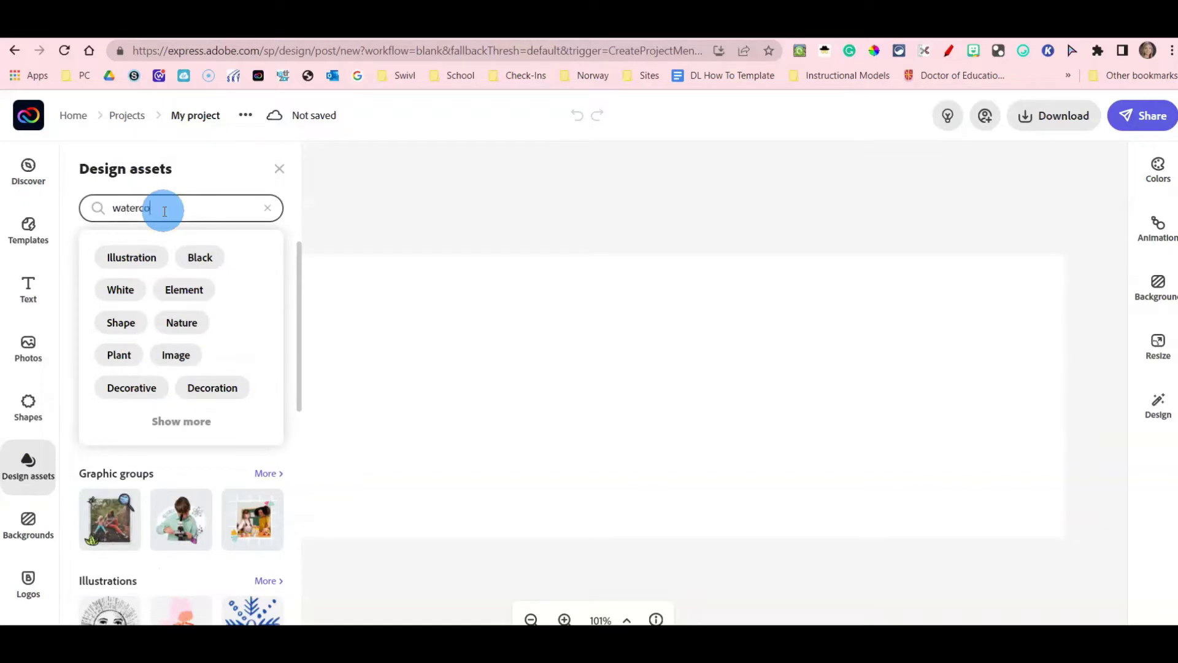
pyautogui.press('Return')
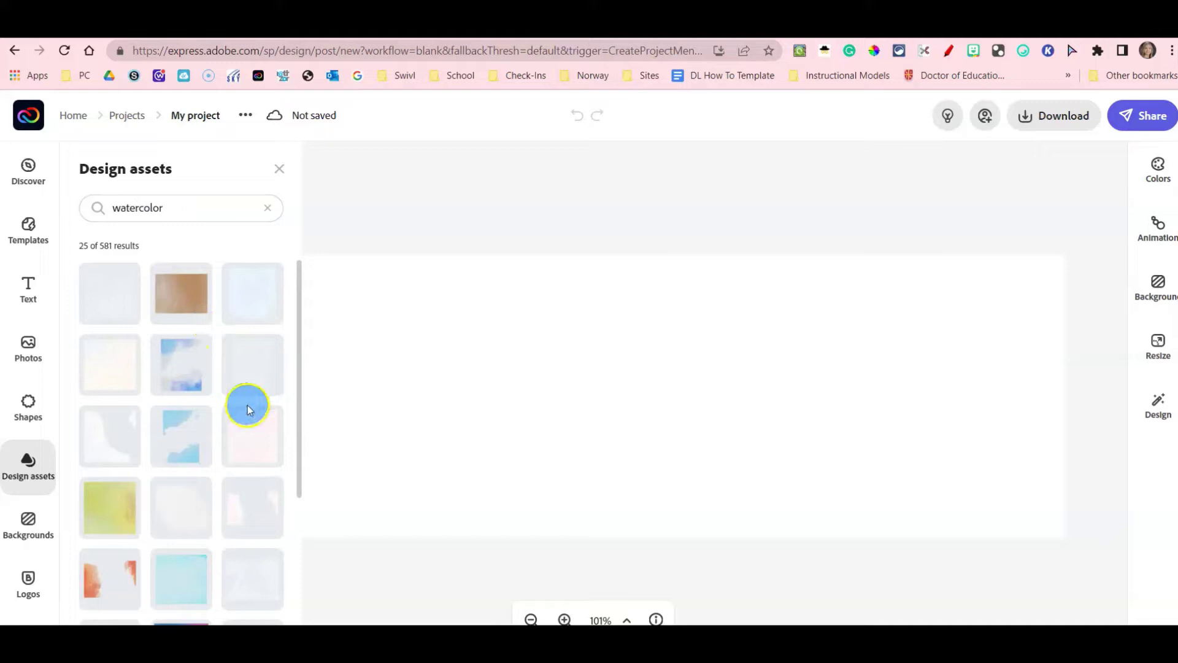
pyautogui.moveTo(296, 356)
pyautogui.mouseDown()
pyautogui.moveTo(303, 523)
pyautogui.moveTo(289, 621)
pyautogui.mouseUp()
pyautogui.scroll(-10, 289, 544)
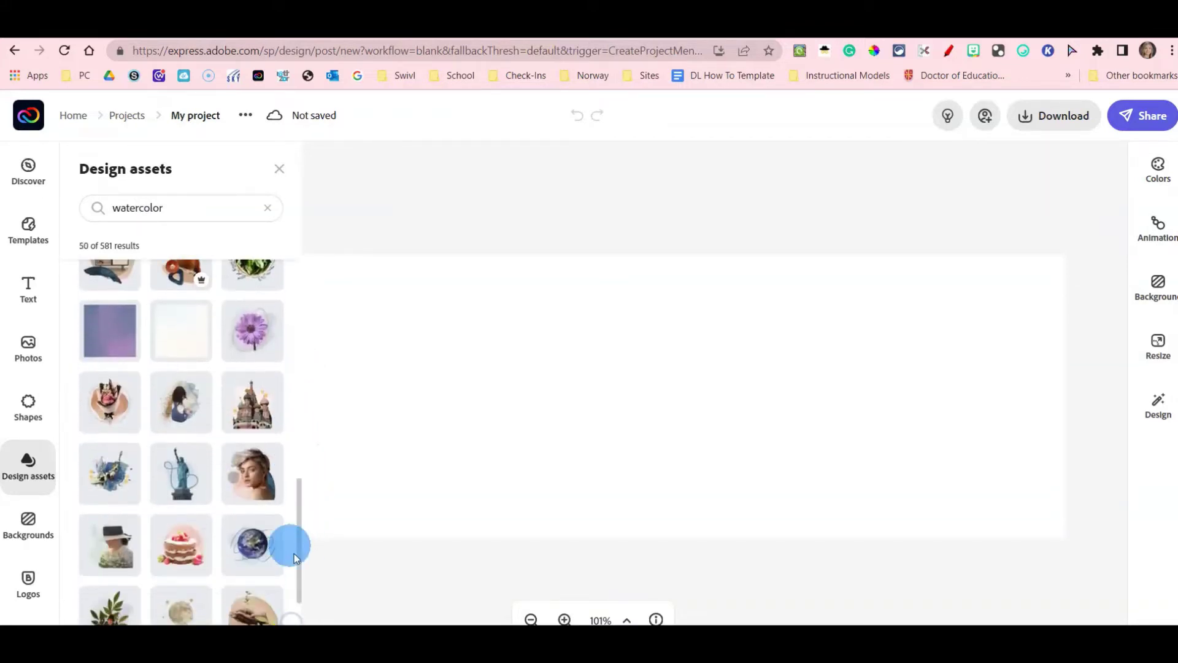
pyautogui.scroll(-3, 245, 515)
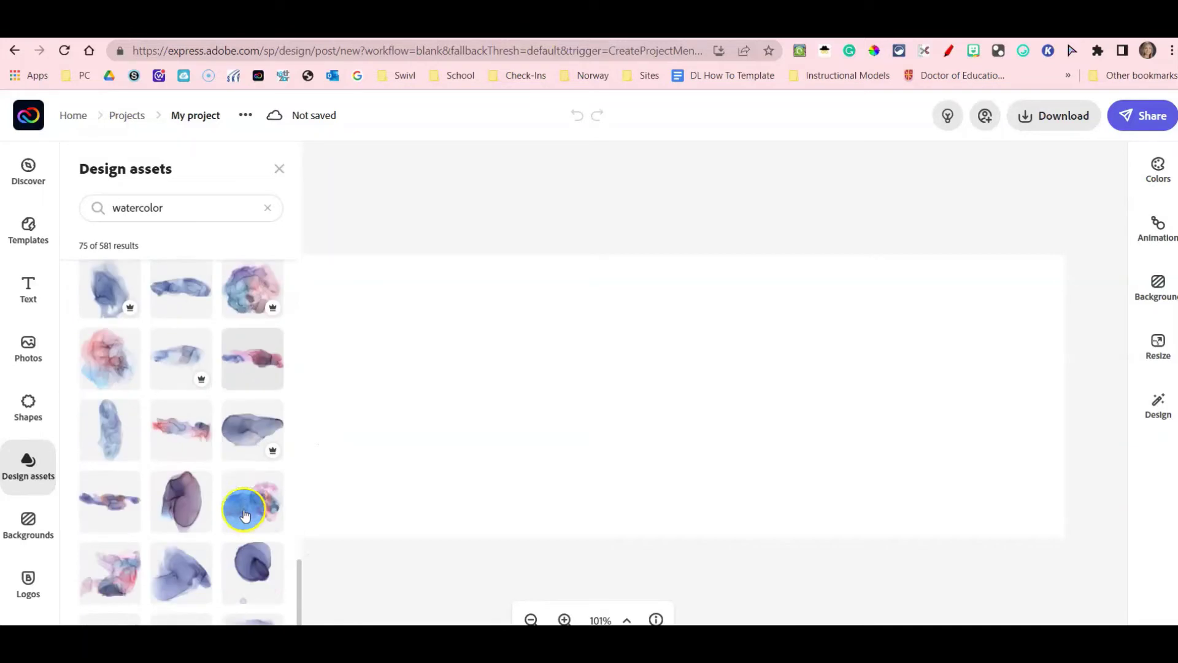
pyautogui.click(251, 365)
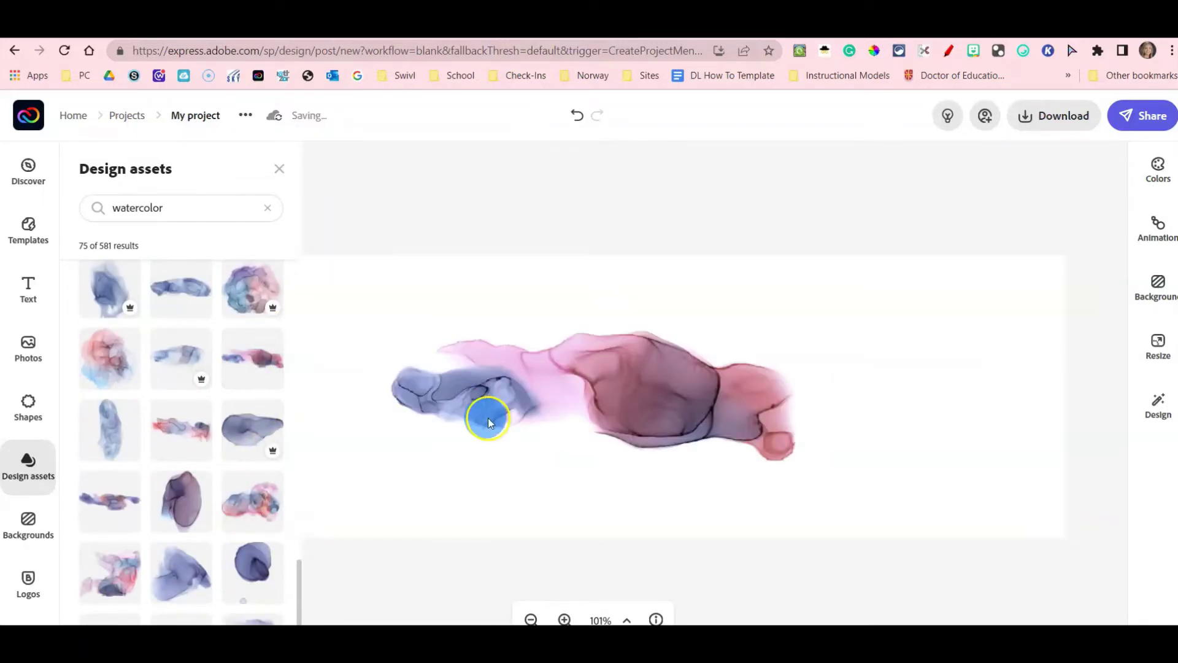
pyautogui.moveTo(554, 410); pyautogui.dragTo(784, 363)
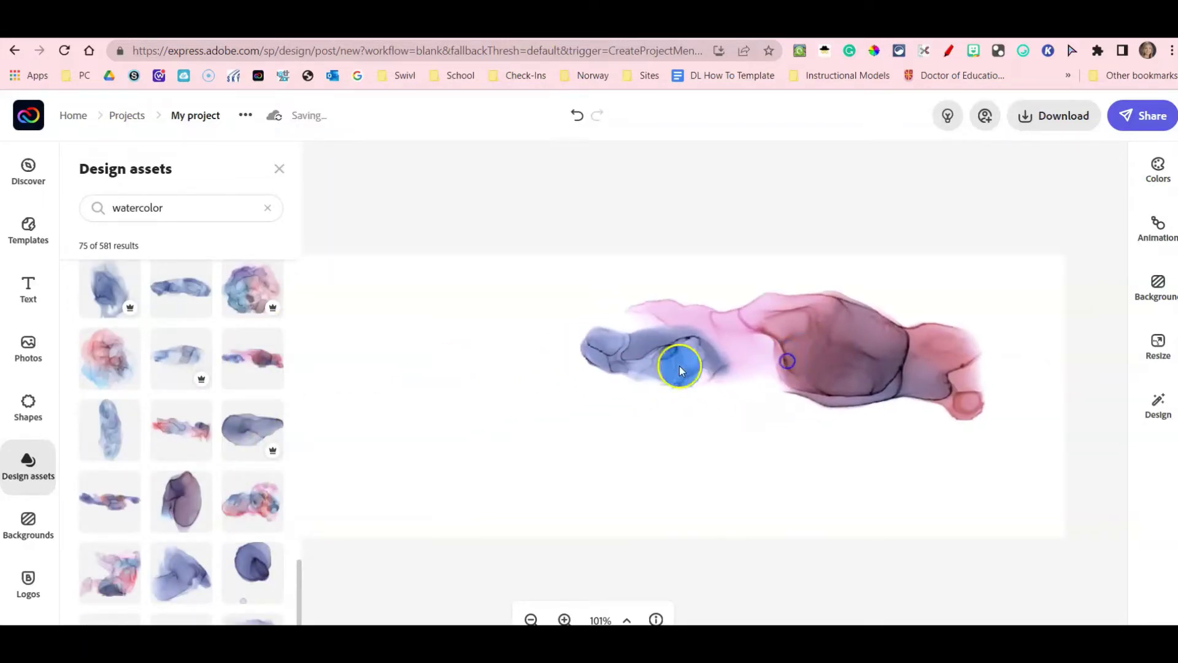
pyautogui.click(581, 410)
# Stretch the watercolour graphic across the canvas and lower its opacity to 40.
pyautogui.moveTo(578, 420); pyautogui.dragTo(318, 540)
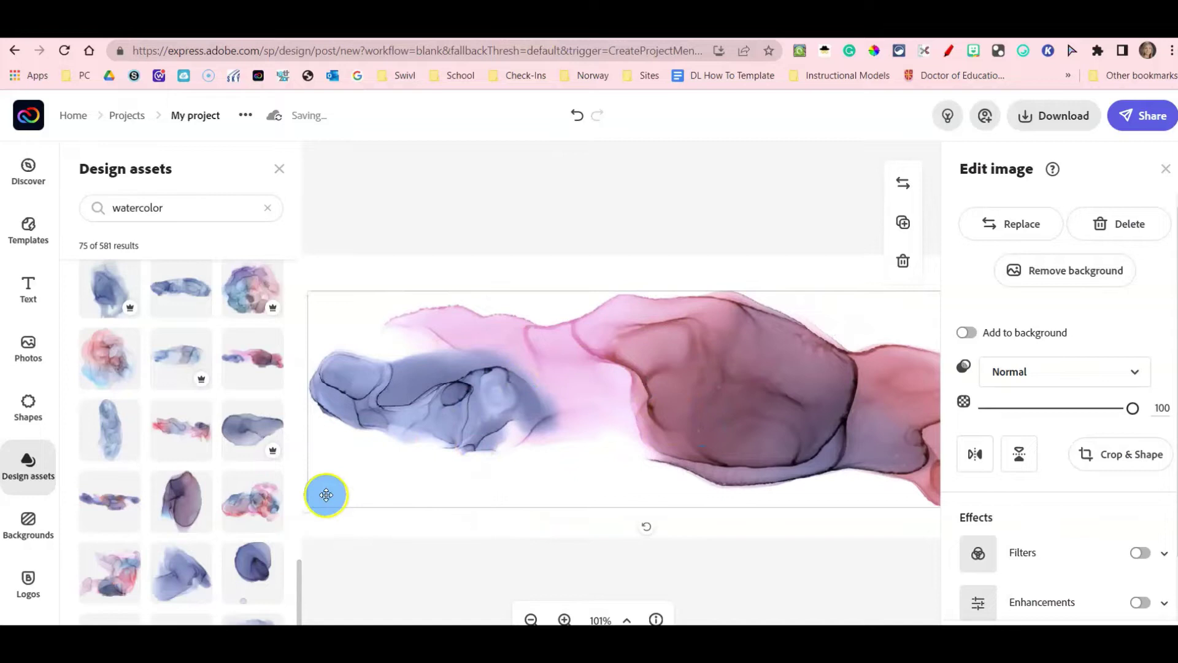
pyautogui.click(1089, 453)
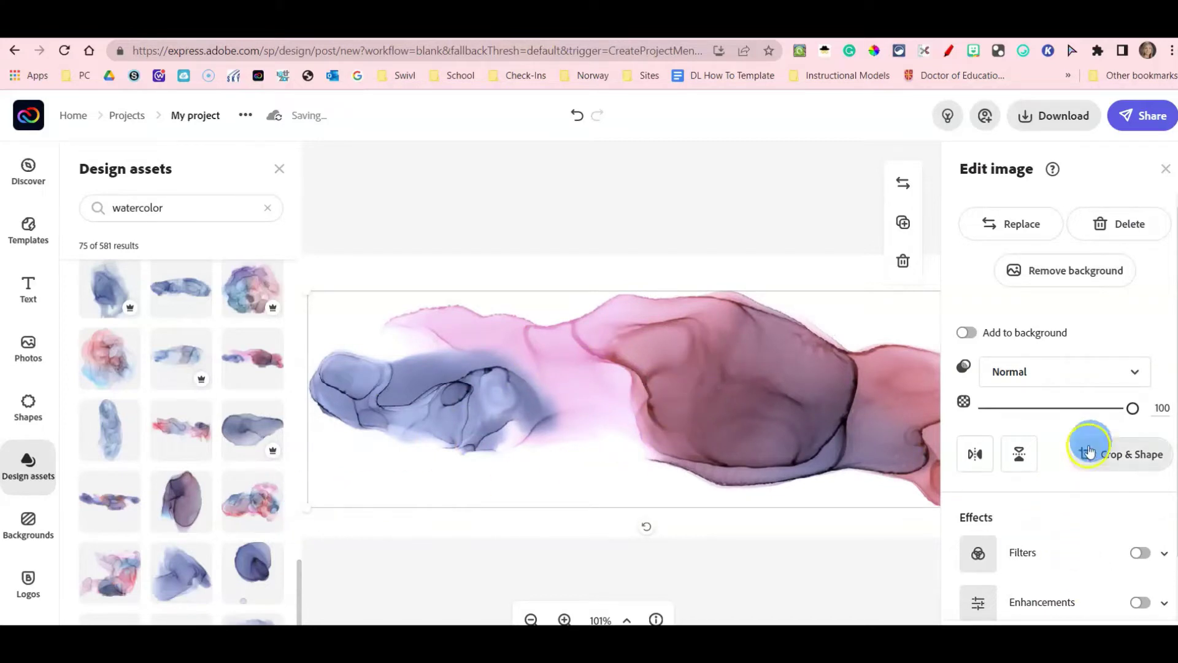
pyautogui.moveTo(1135, 416); pyautogui.dragTo(1028, 421)
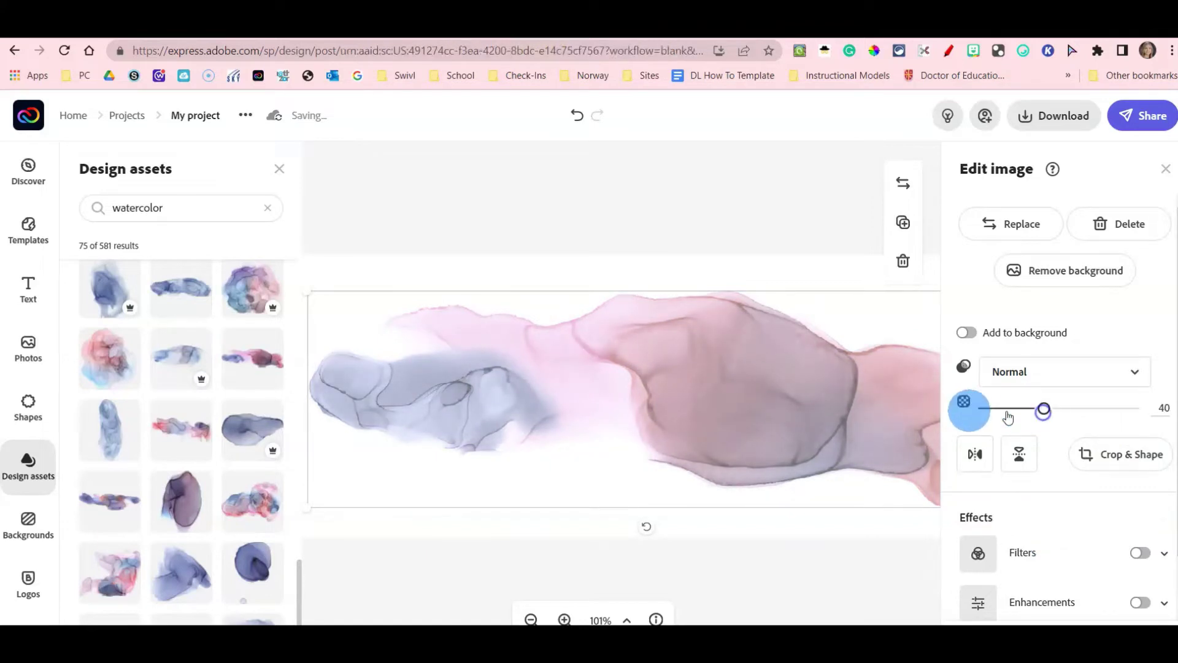
pyautogui.click(20, 291)
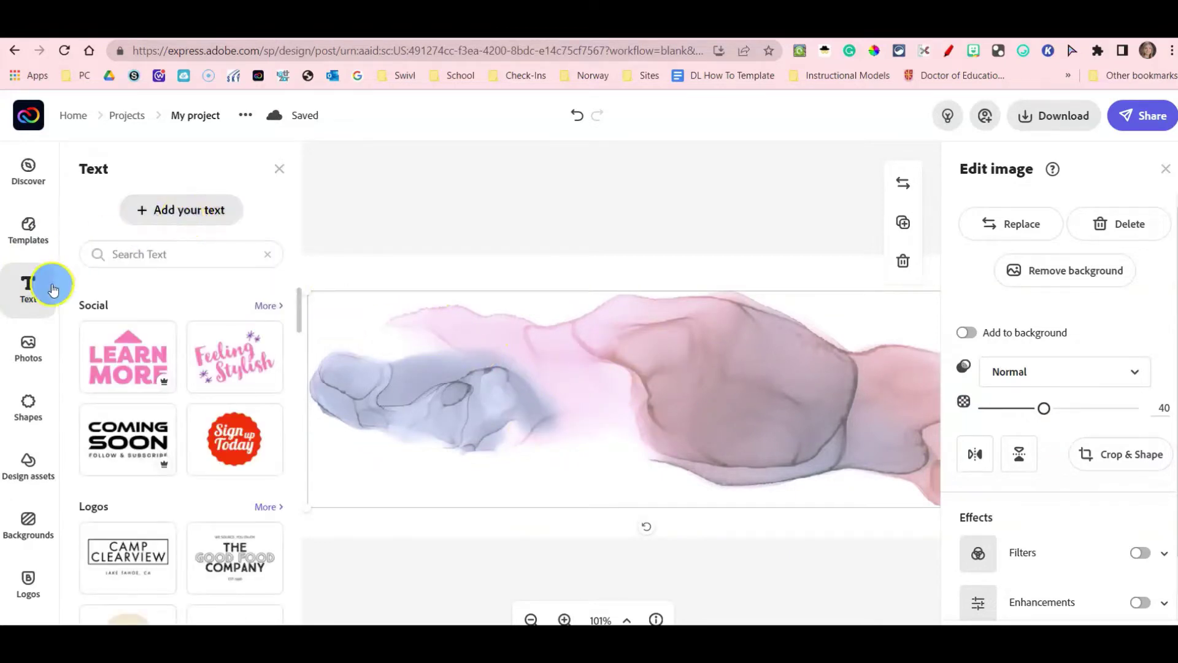
# Add a centred one-line text box and replace its placeholder with the person's full name.
pyautogui.moveTo(182, 219); pyautogui.dragTo(485, 341)
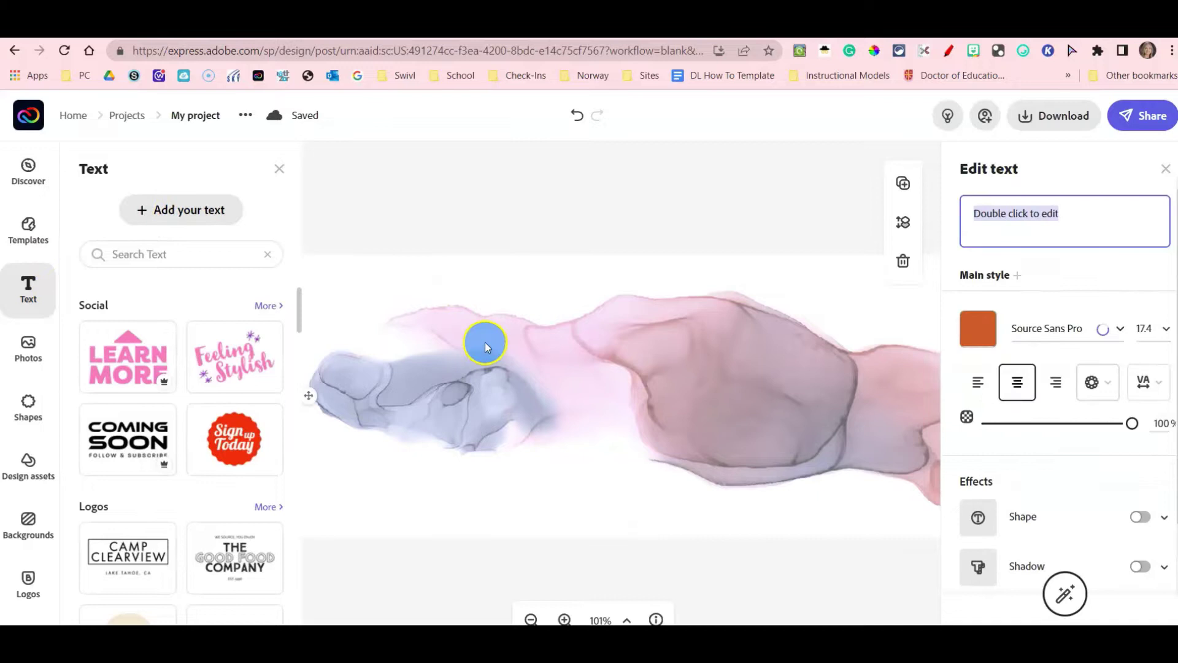
pyautogui.click(279, 168)
pyautogui.click(235, 369)
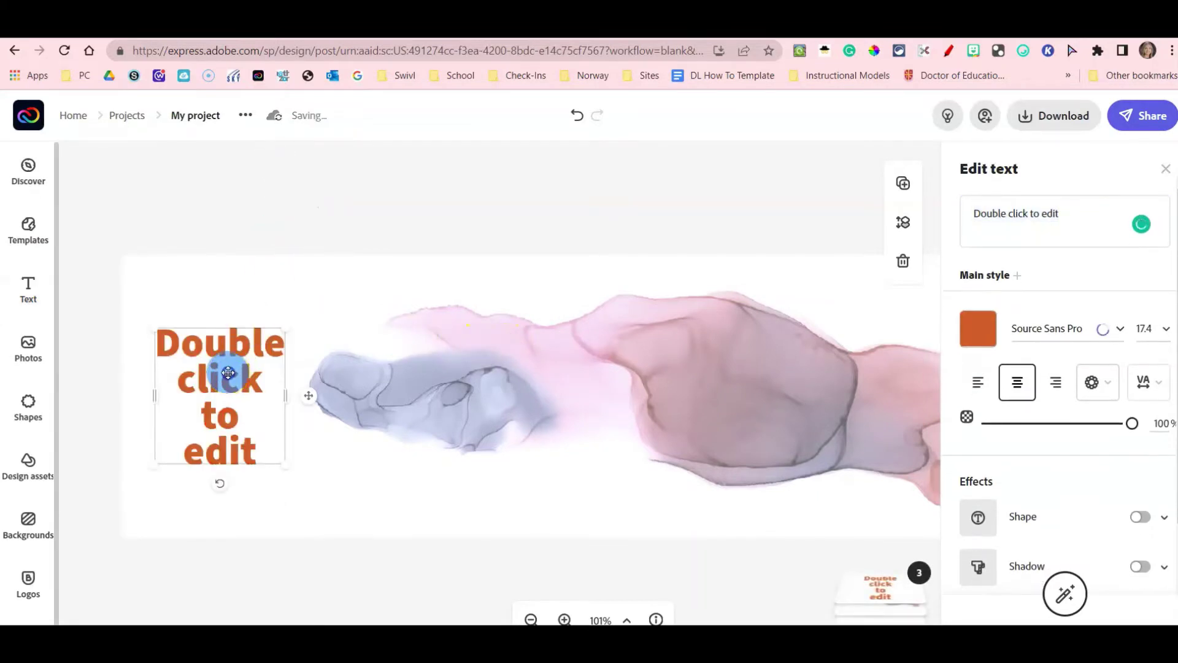
pyautogui.moveTo(229, 372); pyautogui.dragTo(497, 359)
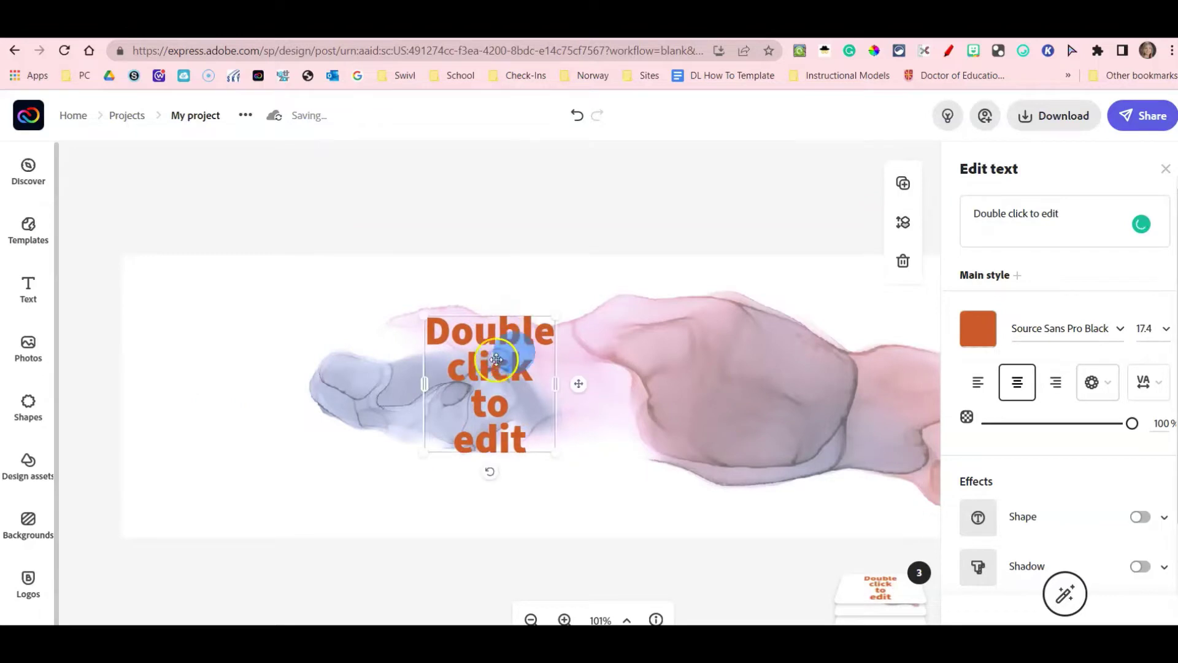
pyautogui.moveTo(555, 382); pyautogui.dragTo(895, 384)
pyautogui.click(1000, 215)
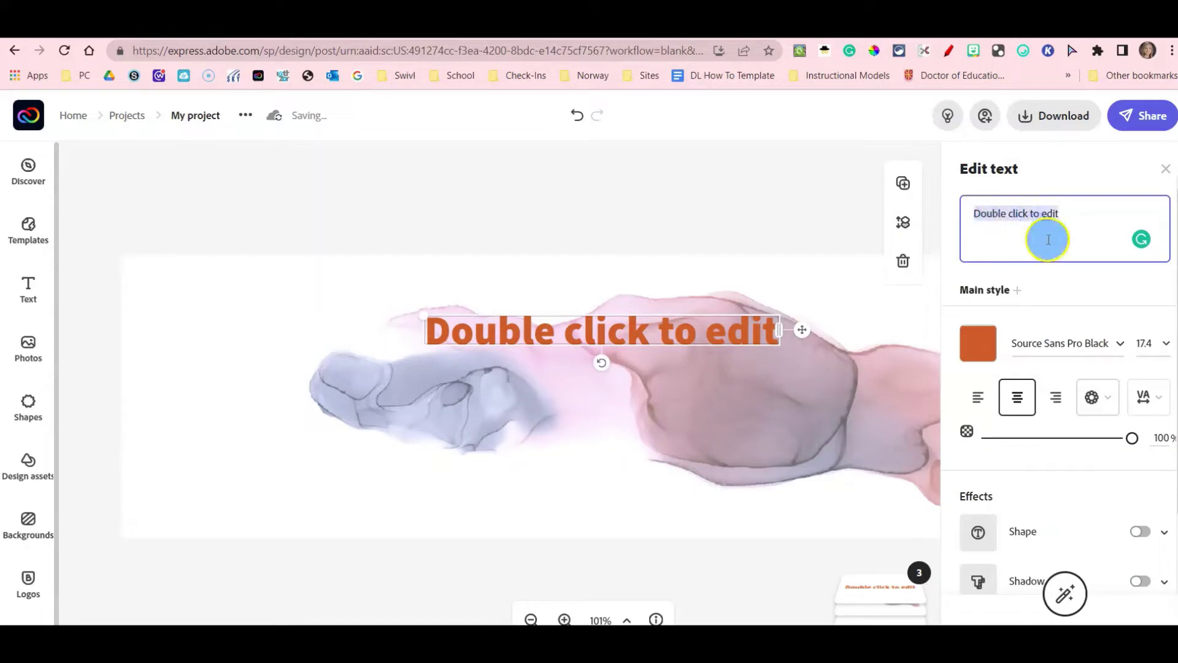
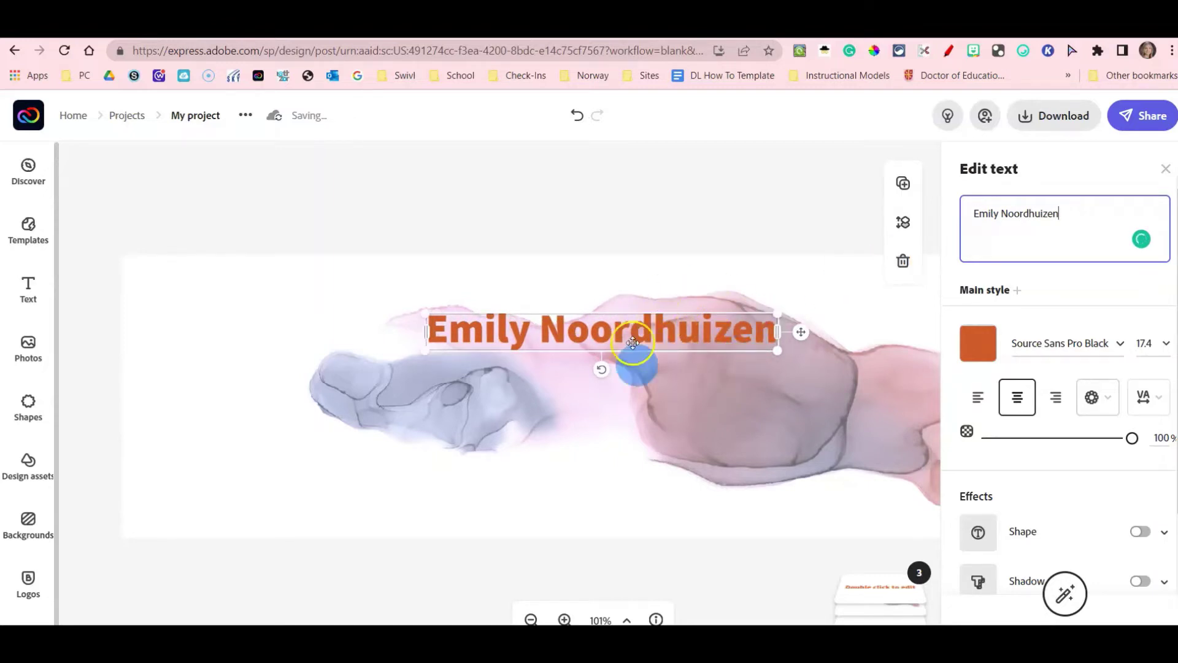
# Colour the name text purple #9B28CC and reselect it.
pyautogui.click(982, 346)
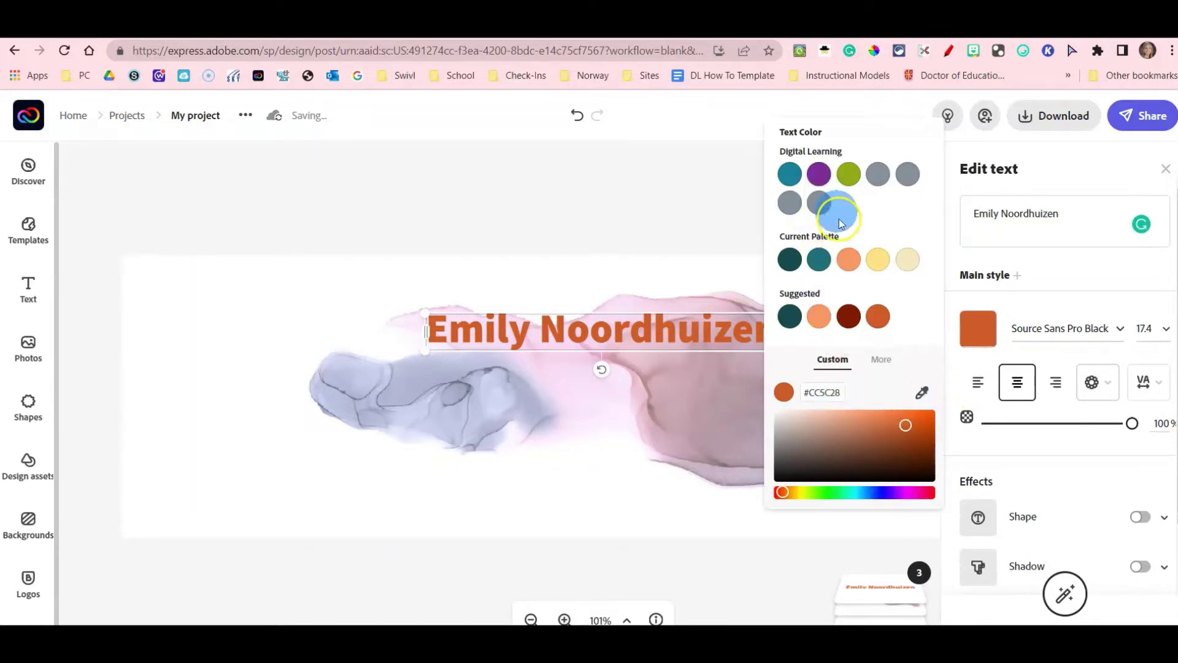
pyautogui.click(901, 491)
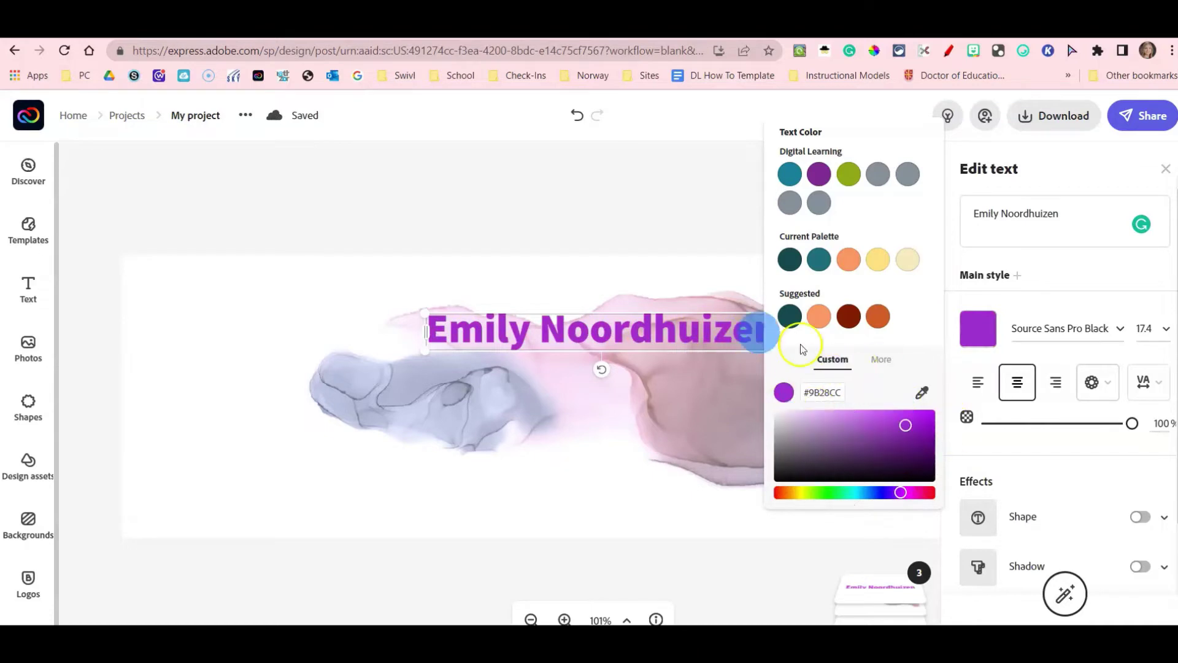
pyautogui.click(617, 354)
pyautogui.click(487, 326)
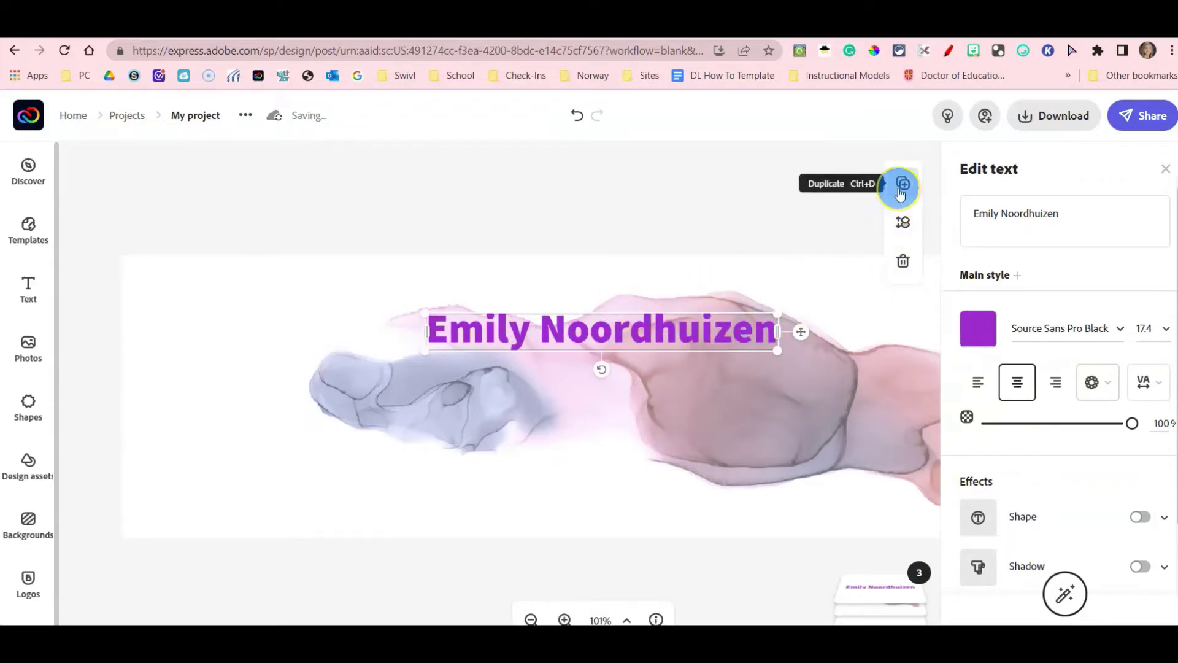
# Duplicate the name line below the original and replace its text with the e-mail address.
pyautogui.click(900, 189)
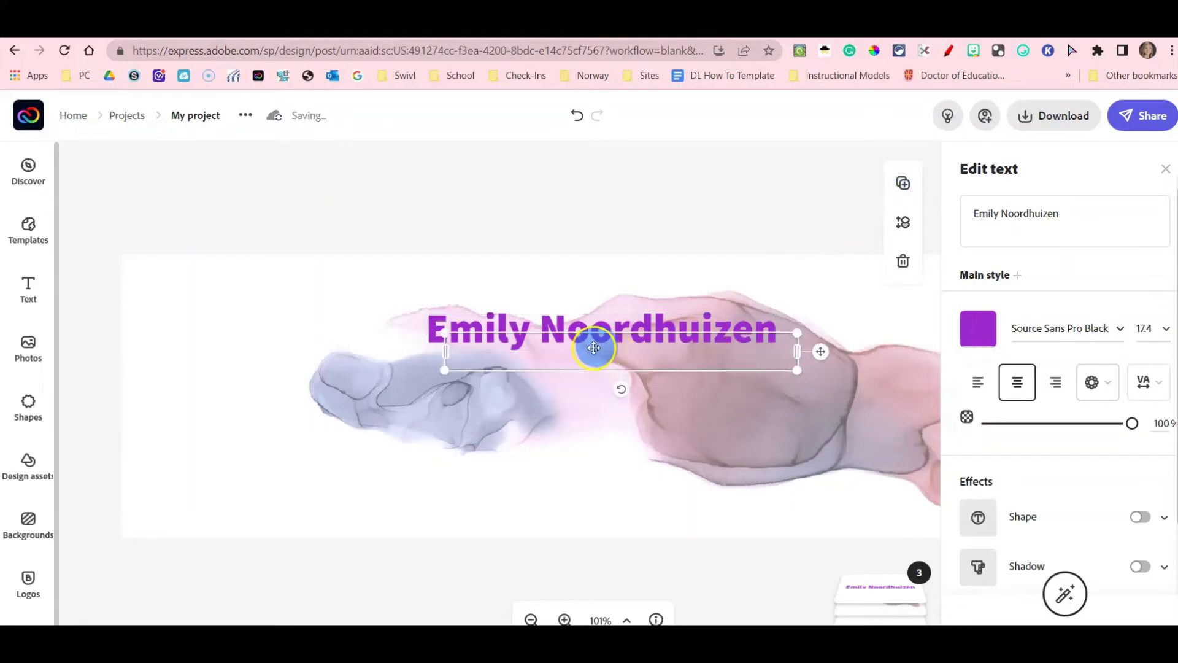
pyautogui.moveTo(598, 346); pyautogui.dragTo(582, 366)
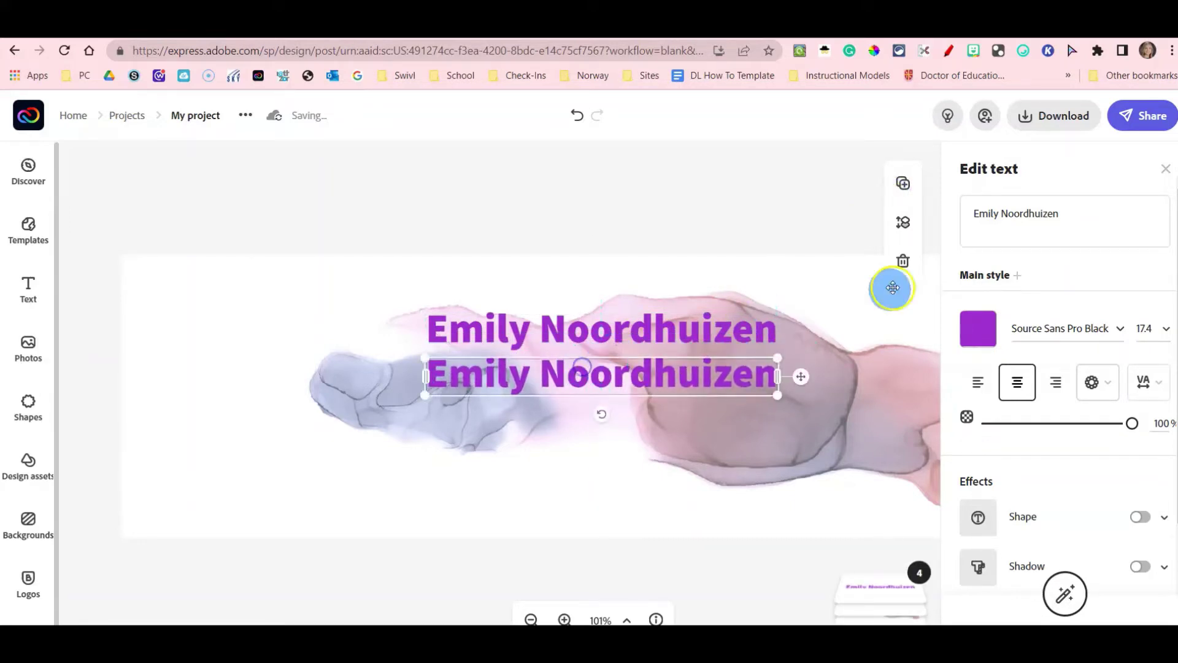
pyautogui.moveTo(1071, 215); pyautogui.dragTo(980, 219)
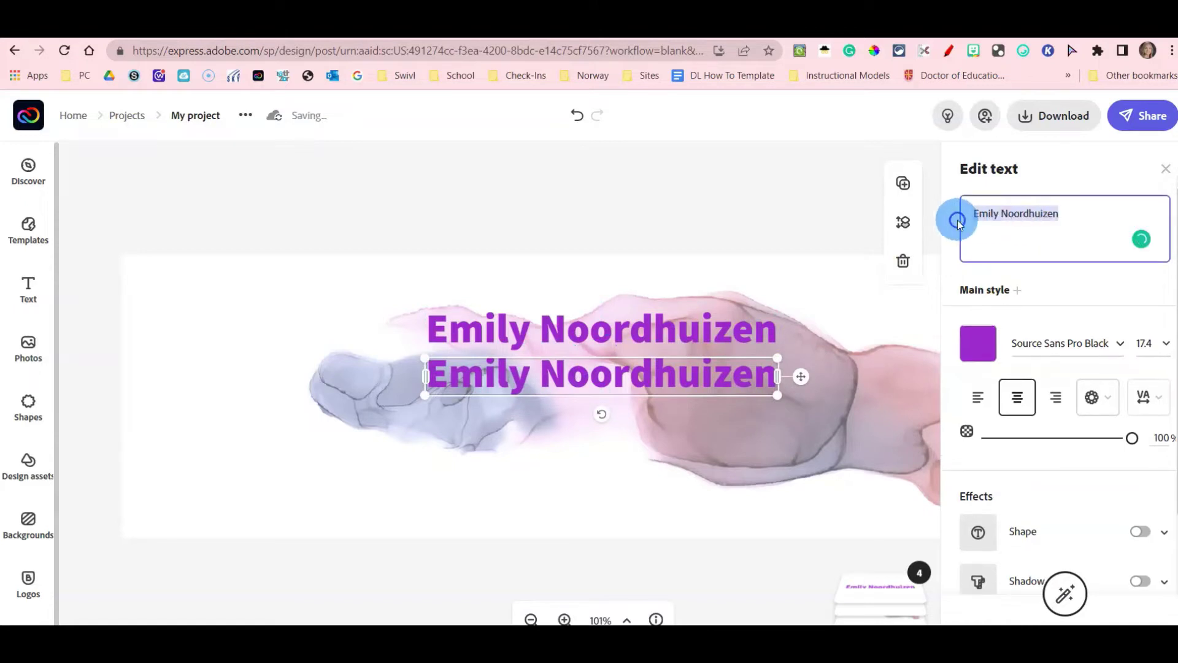
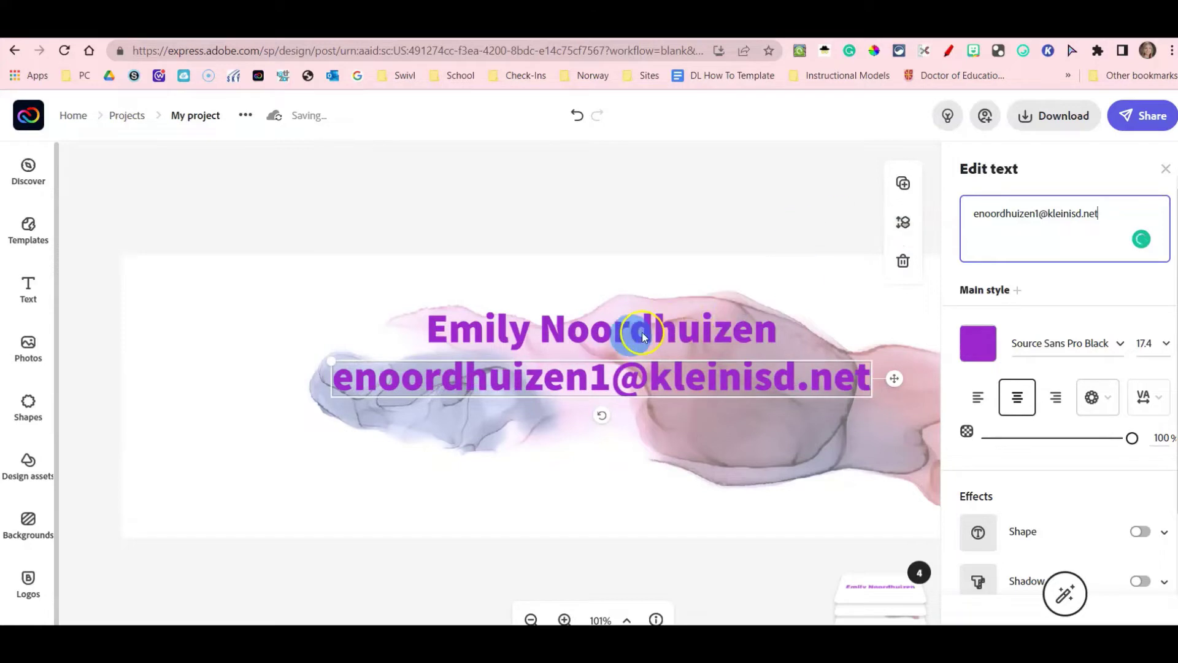
# Set the e-mail line to font size 14, position it under the name, and duplicate it.
pyautogui.moveTo(547, 395); pyautogui.dragTo(635, 386)
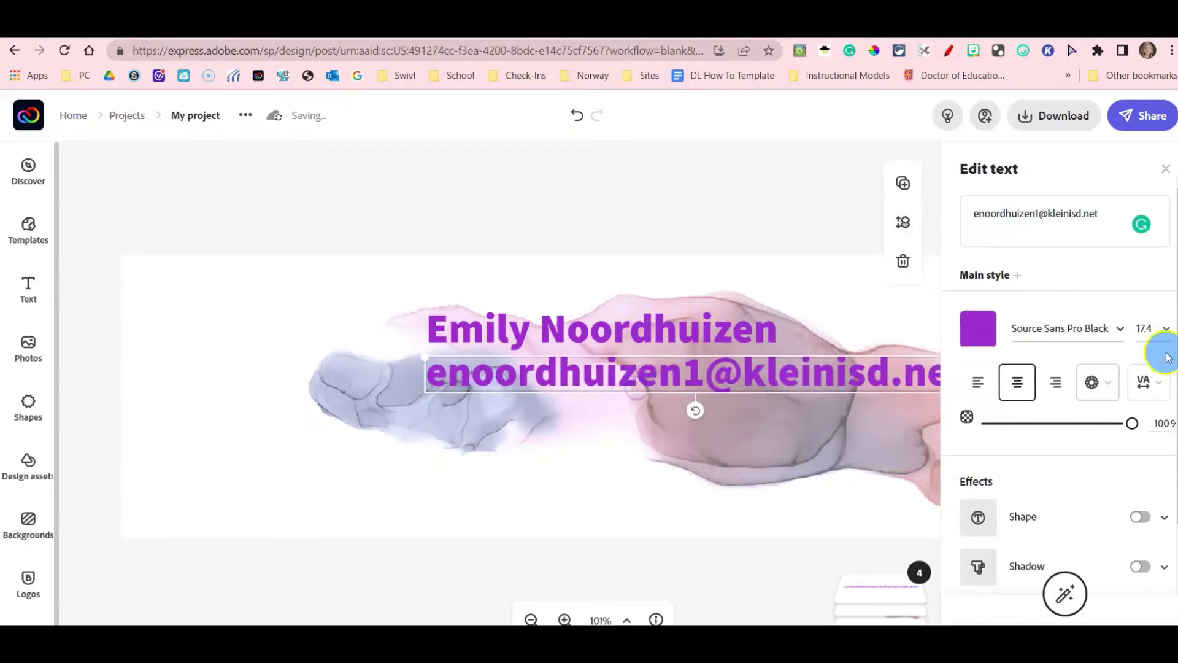
pyautogui.click(1164, 335)
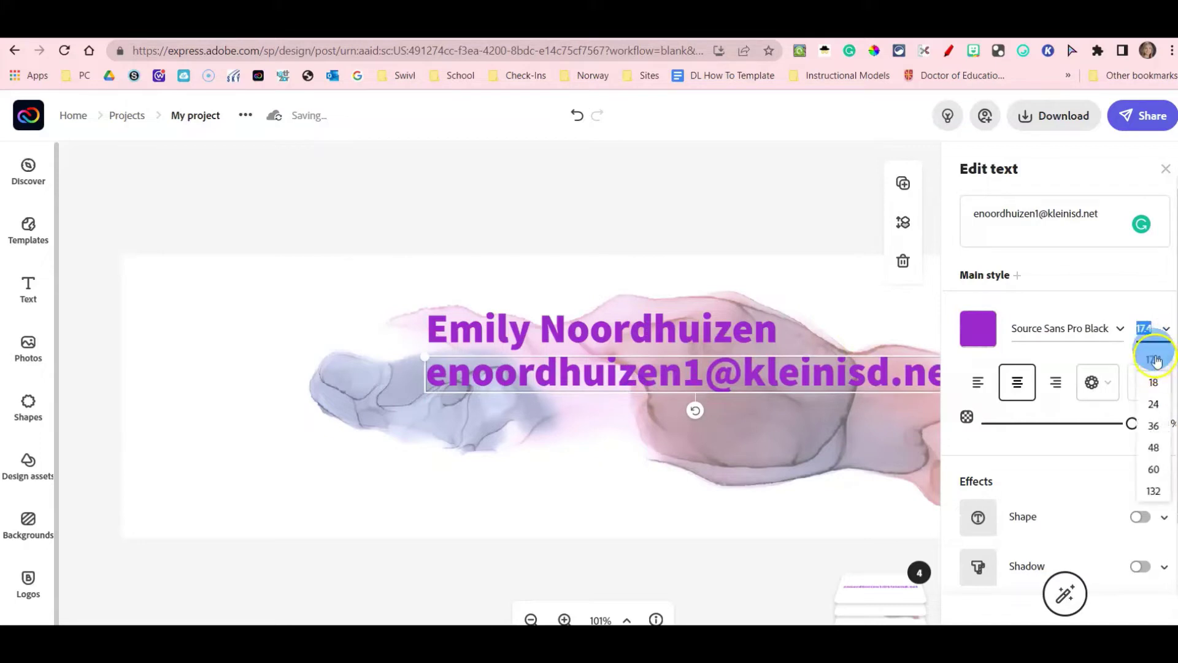
pyautogui.write('14')
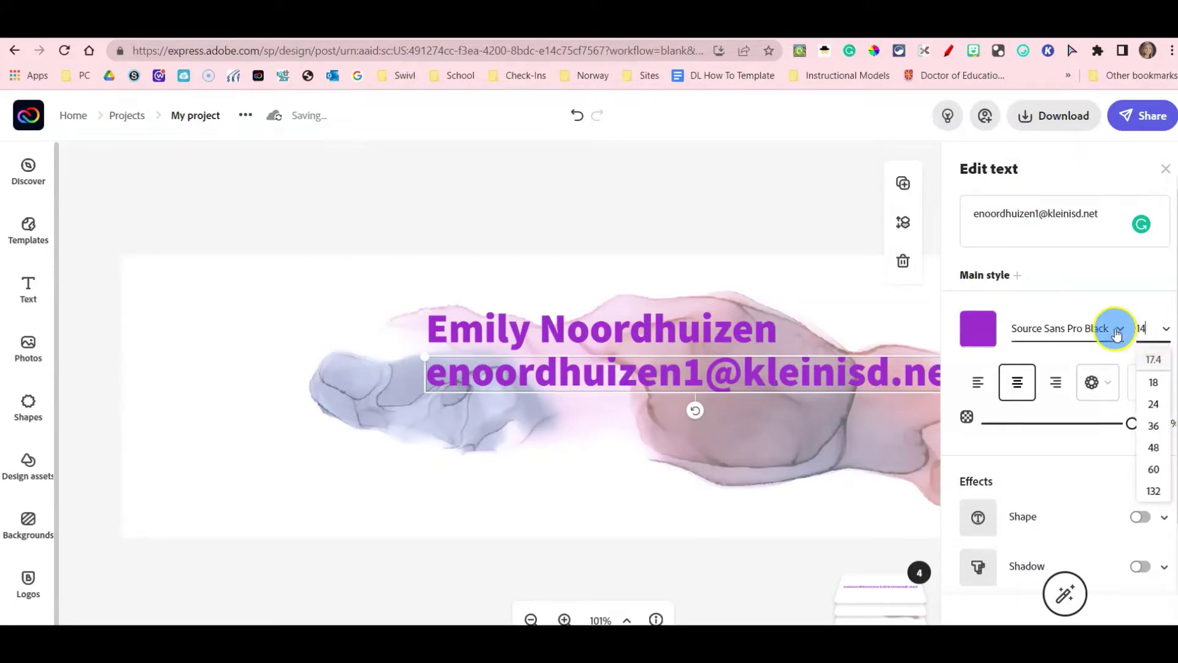
pyautogui.press('Return')
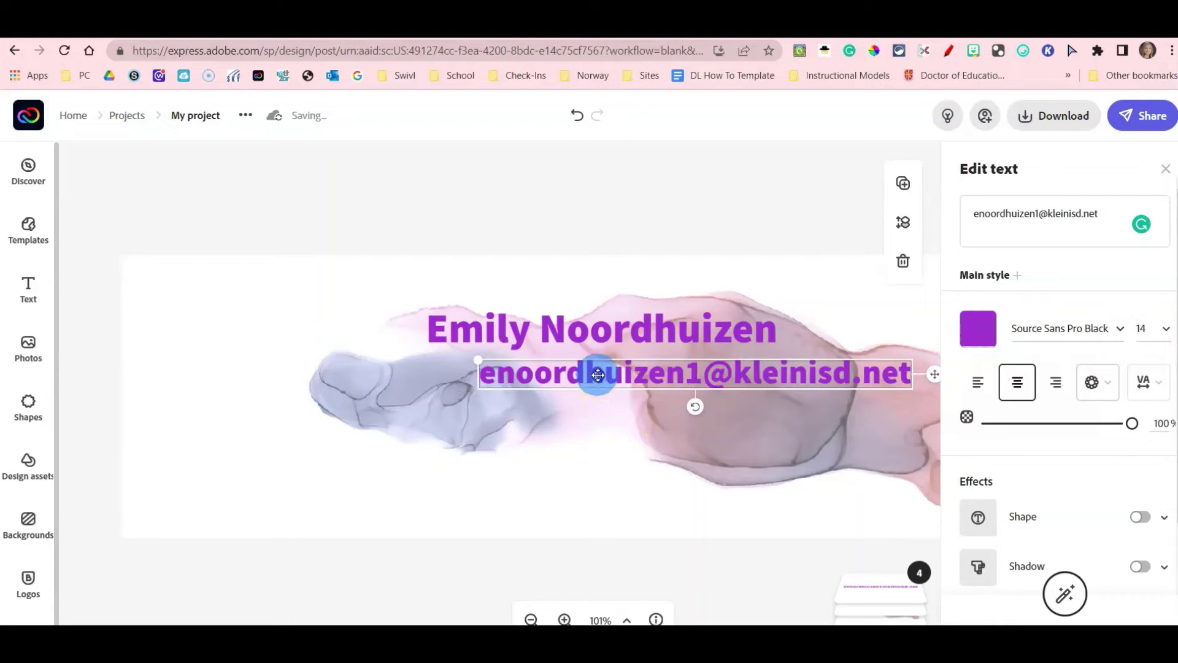
pyautogui.moveTo(598, 375); pyautogui.dragTo(544, 374)
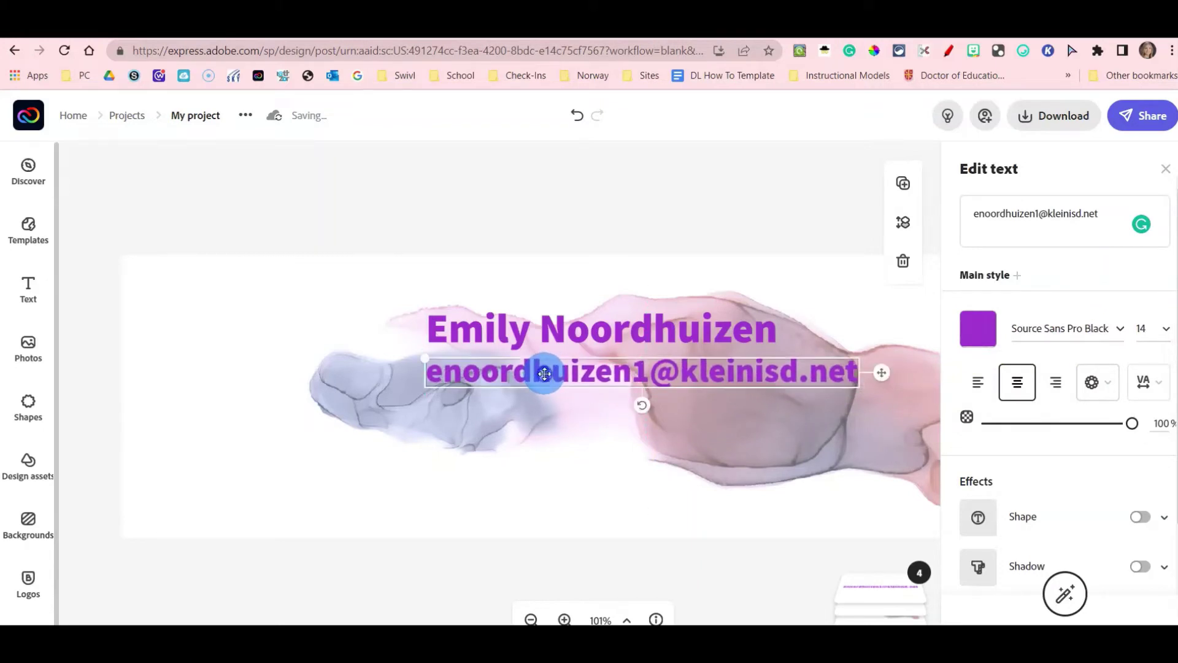
pyautogui.click(510, 366)
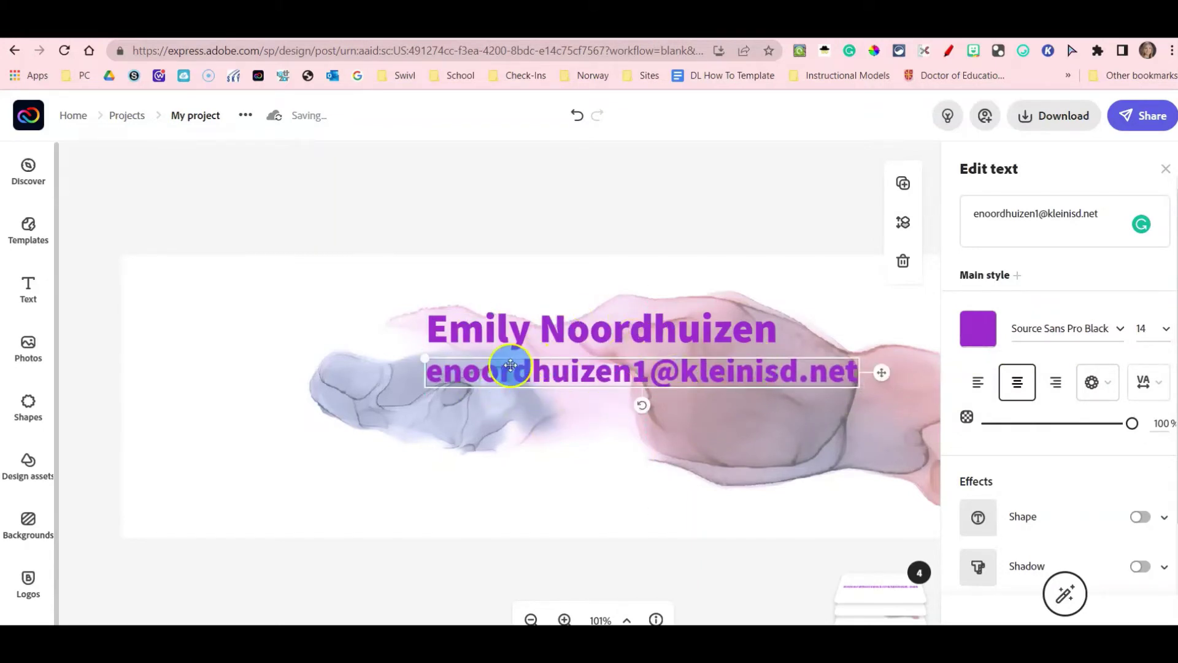
pyautogui.click(565, 370)
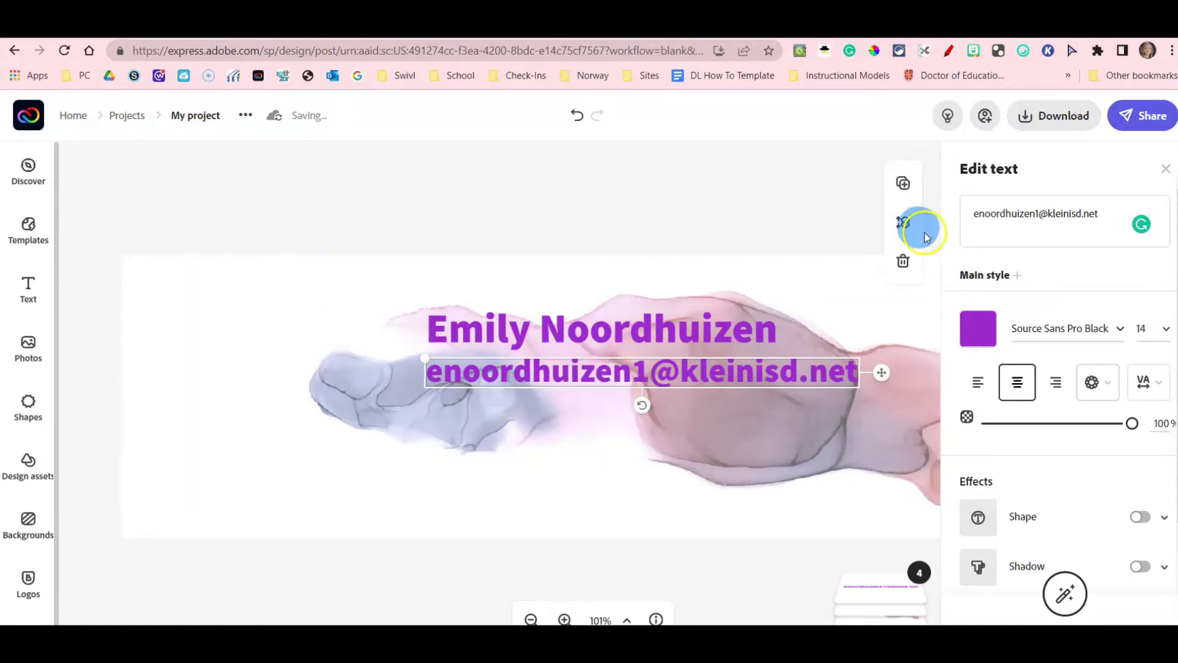
pyautogui.click(903, 183)
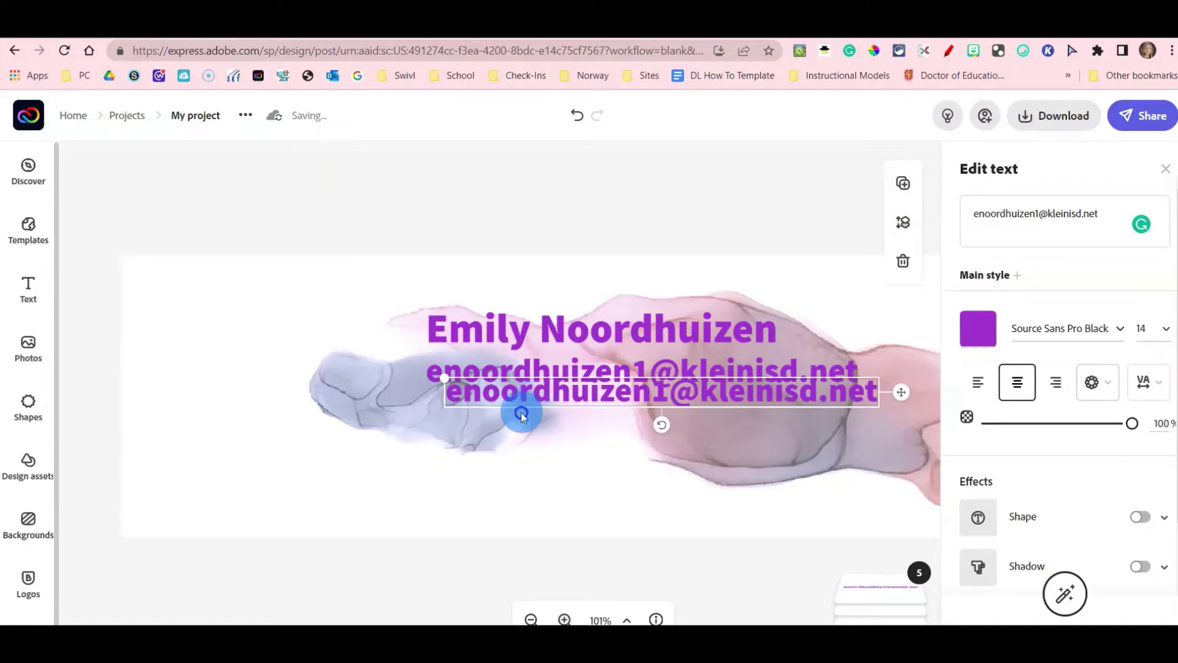
# Move the copy below the e-mail line and change it to a placeholder phone number with extension.
pyautogui.moveTo(521, 413); pyautogui.dragTo(517, 423)
pyautogui.click(1079, 234)
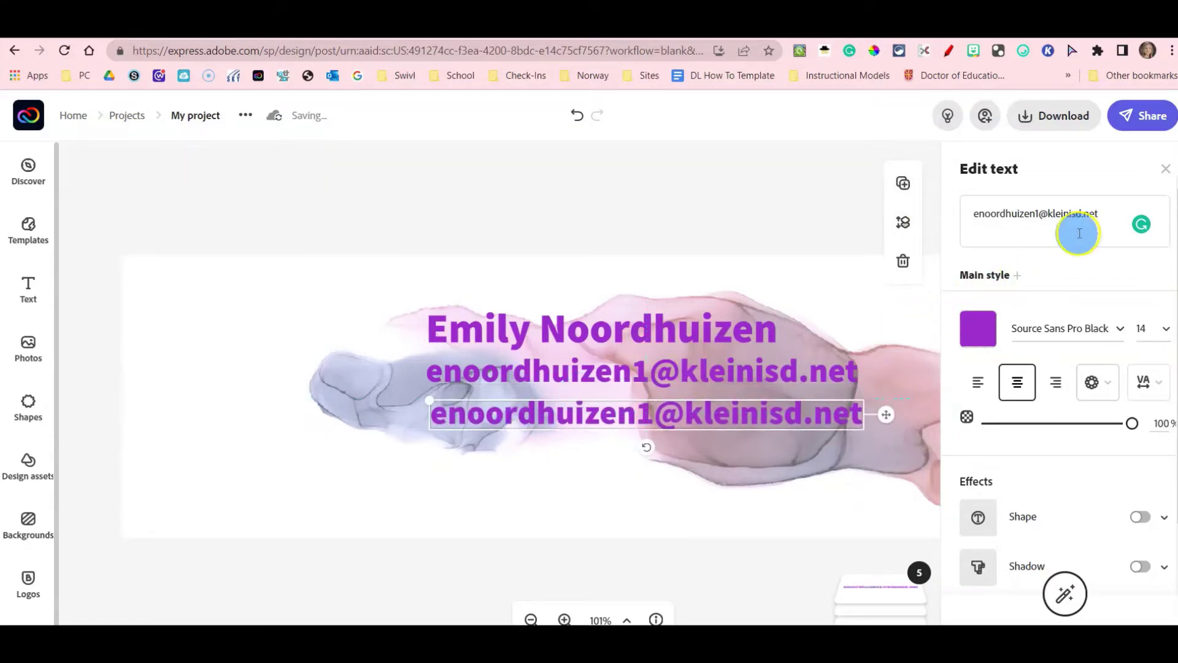
pyautogui.click(894, 225)
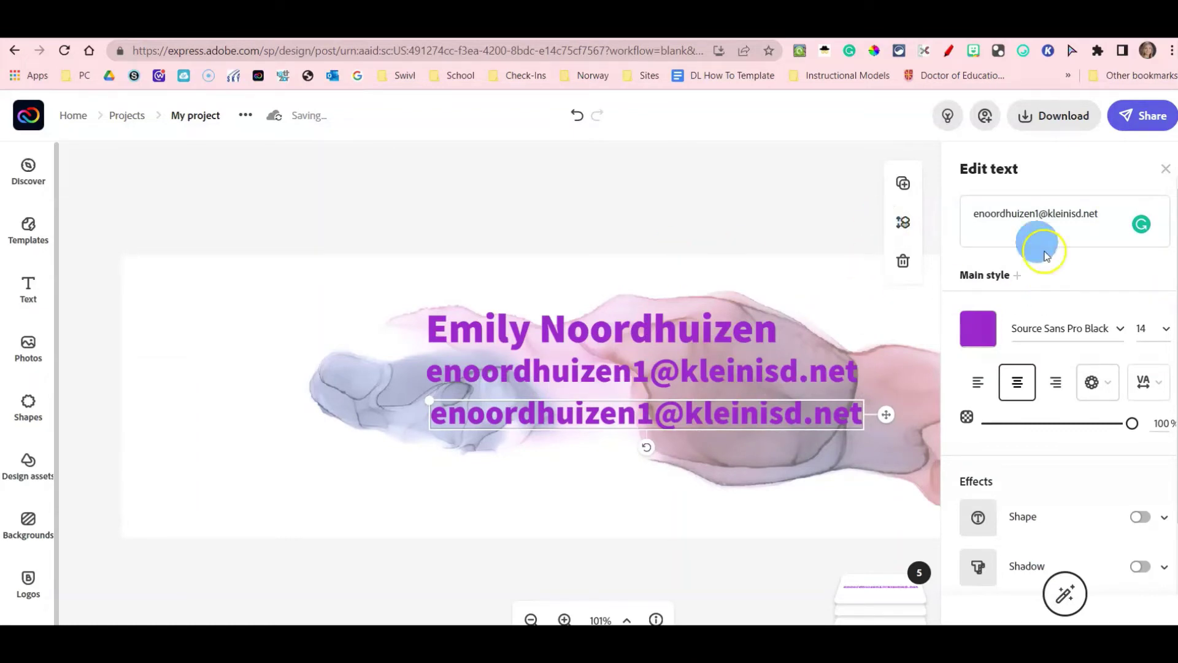
pyautogui.click(1024, 215)
pyautogui.write('9')
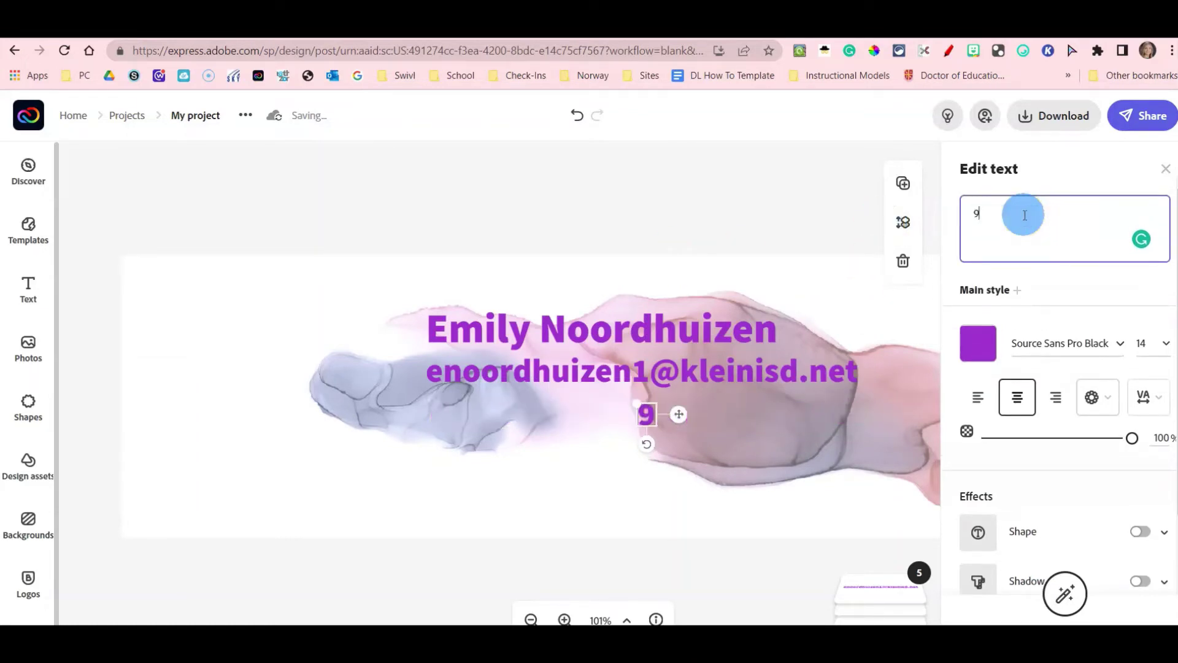
pyautogui.write('99-9999')
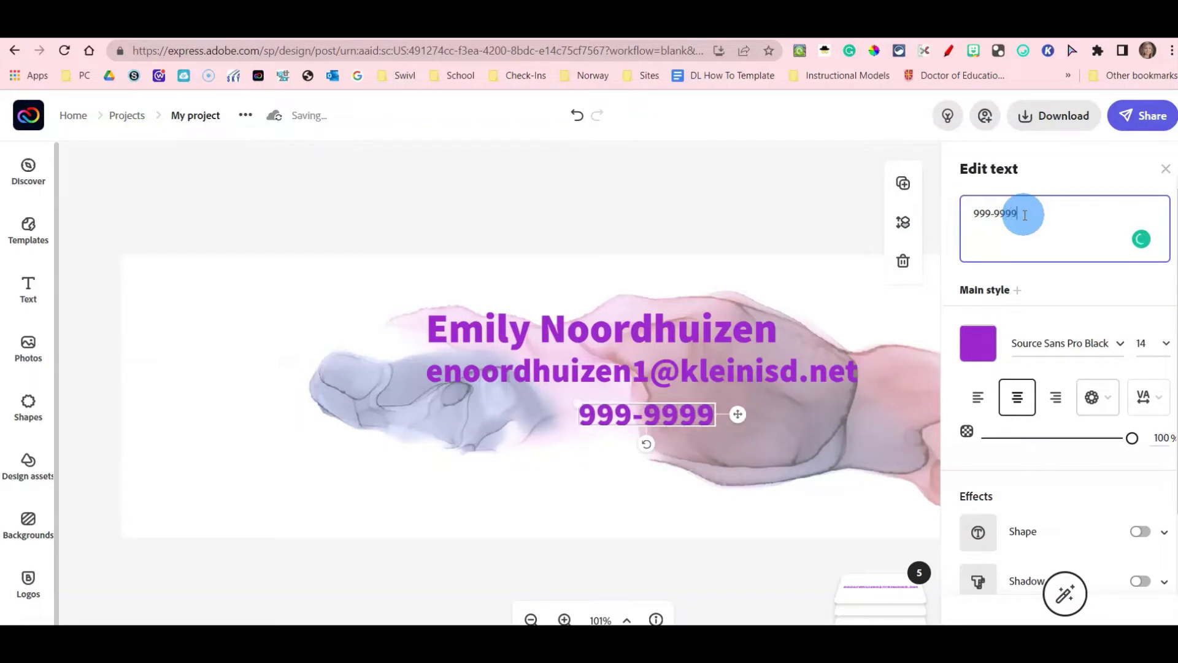
pyautogui.press('BackSpace')
pyautogui.write('-9')
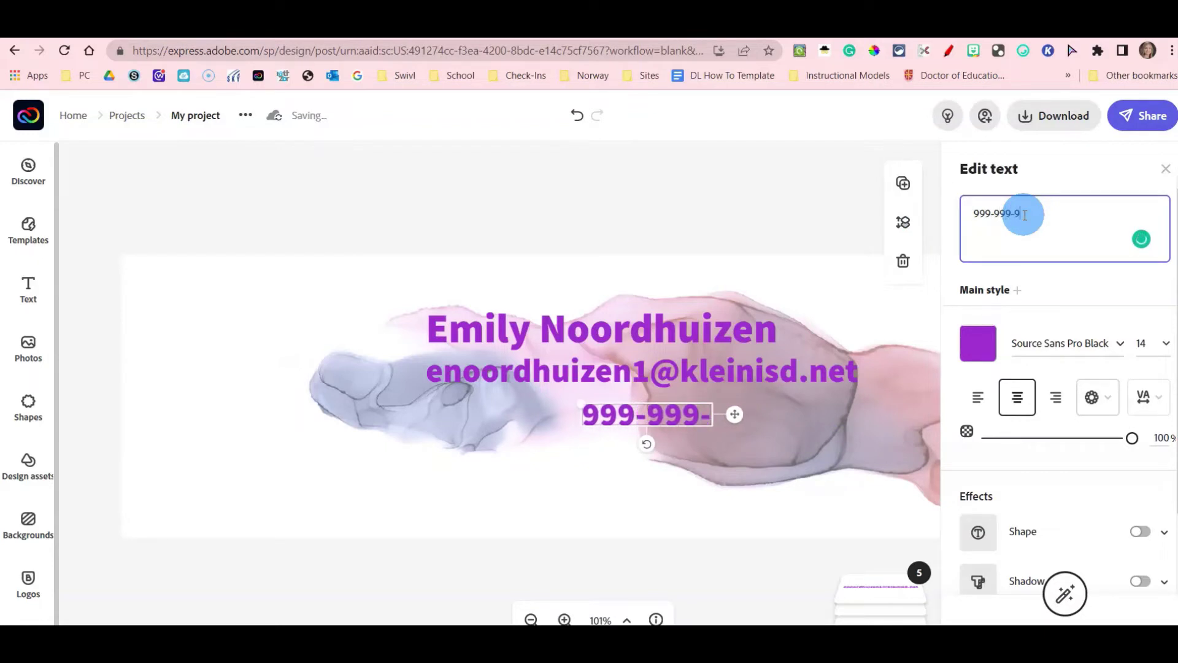
pyautogui.write('999 e')
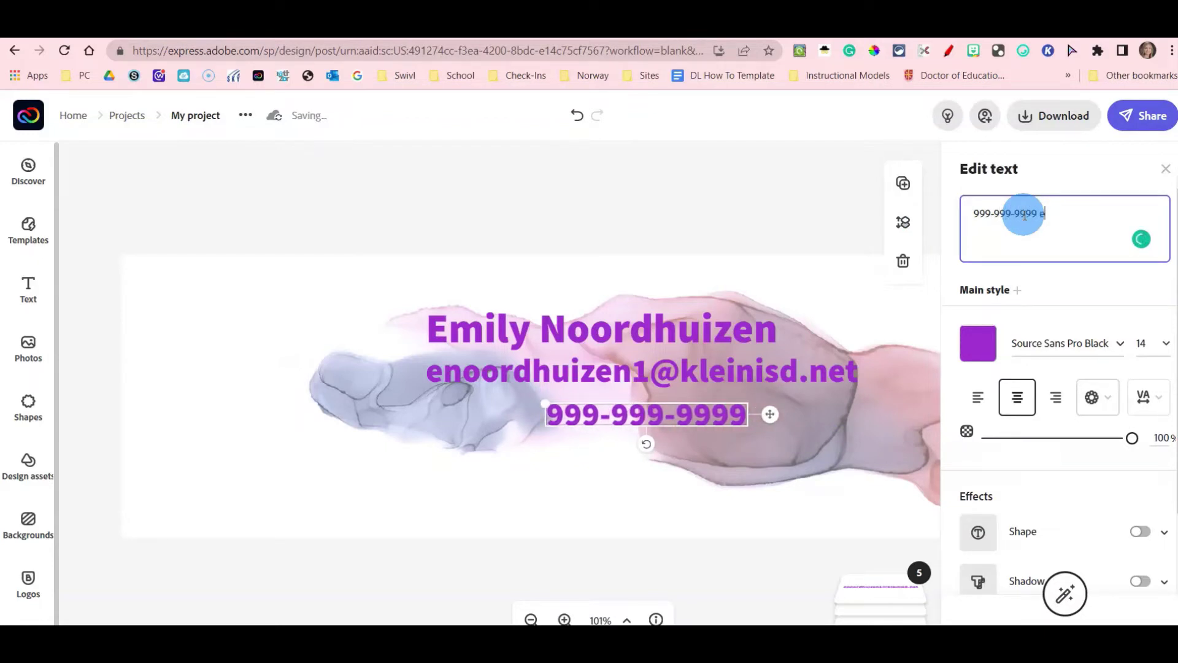
pyautogui.write('xt. ')
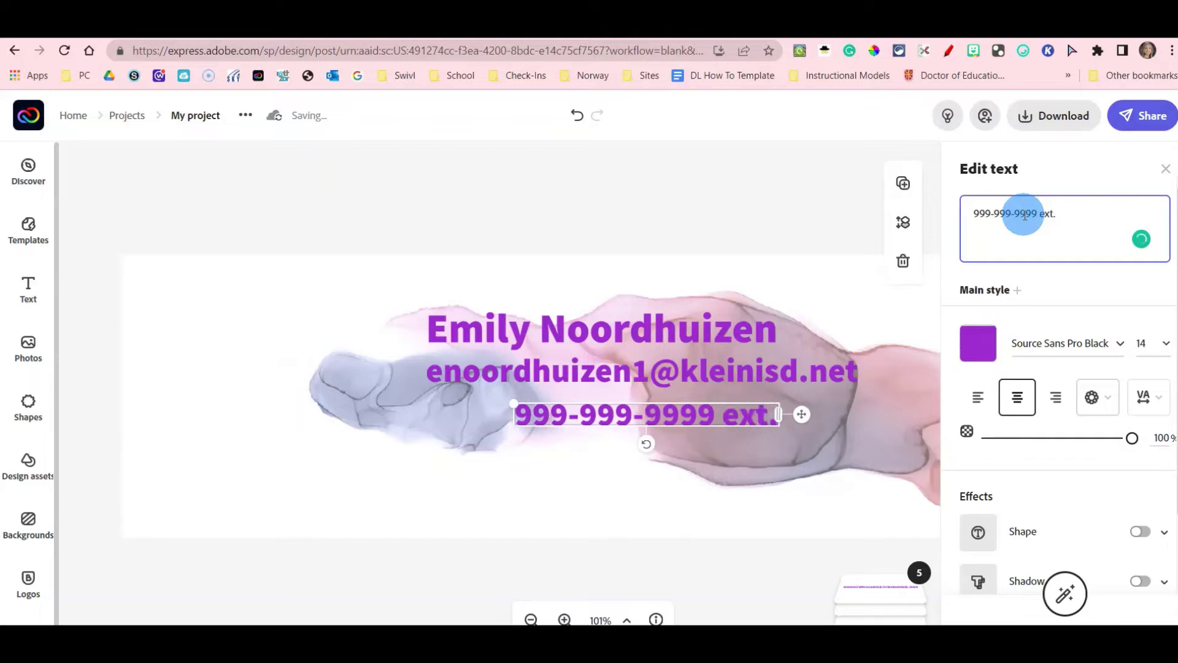
pyautogui.write('999999')
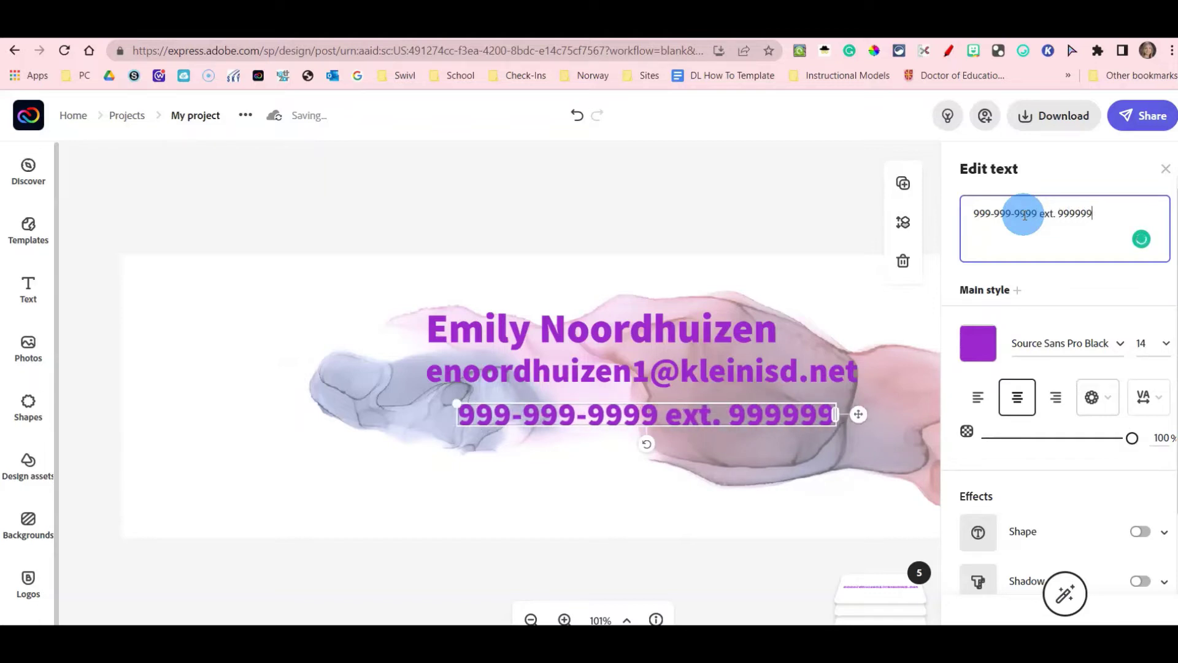
# Left-align the phone line with the lines above; duplicate, move, then delete a background copy.
pyautogui.click(539, 413)
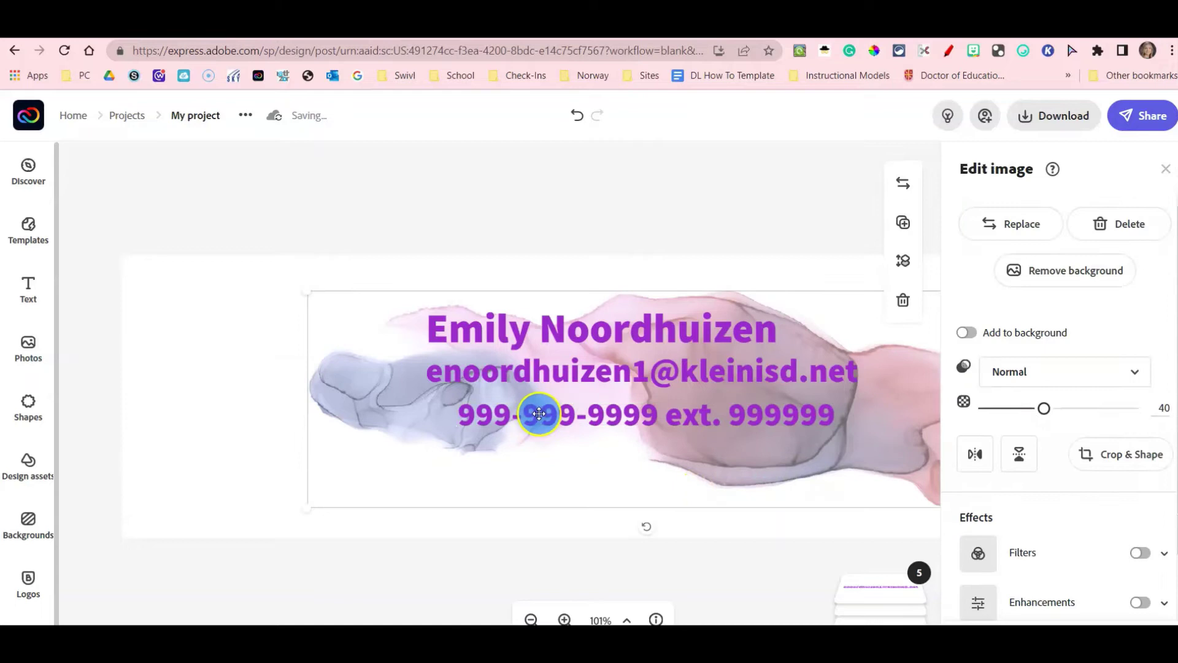
pyautogui.moveTo(513, 416); pyautogui.dragTo(499, 413)
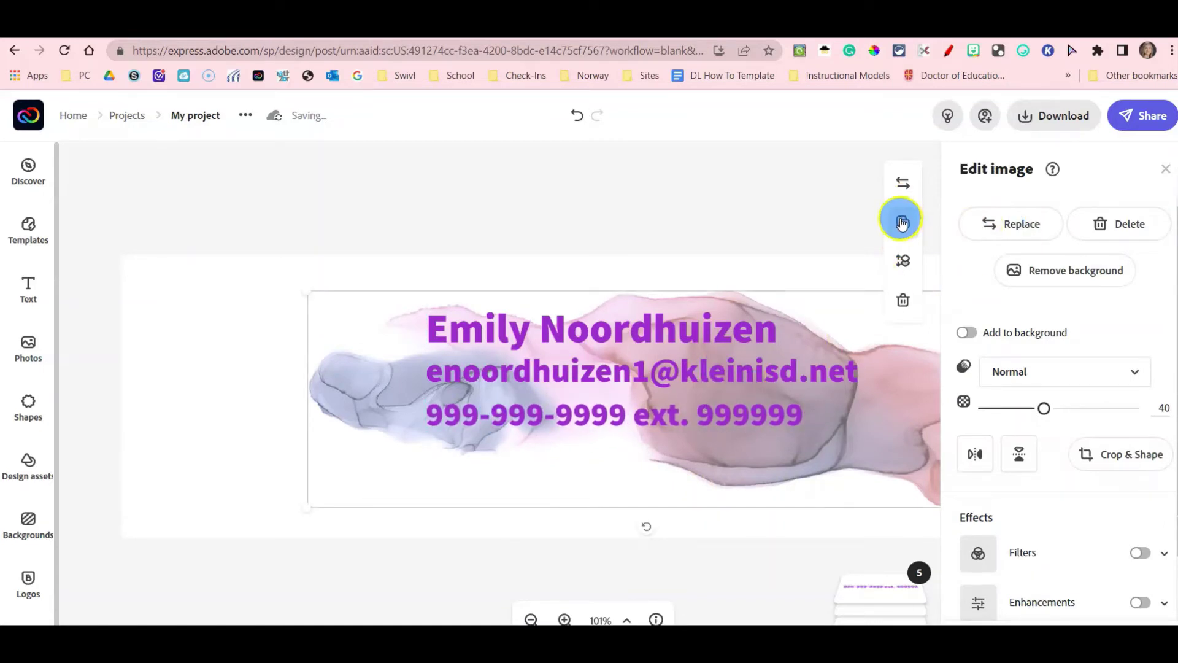
pyautogui.click(866, 235)
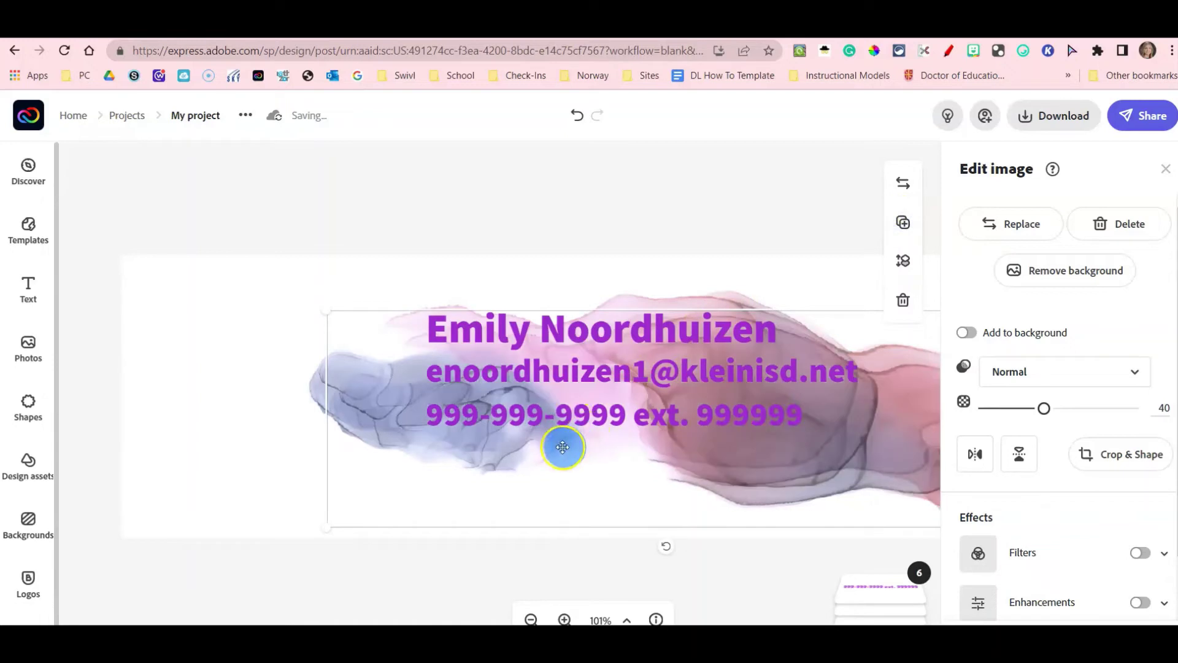
pyautogui.moveTo(500, 459); pyautogui.dragTo(510, 487)
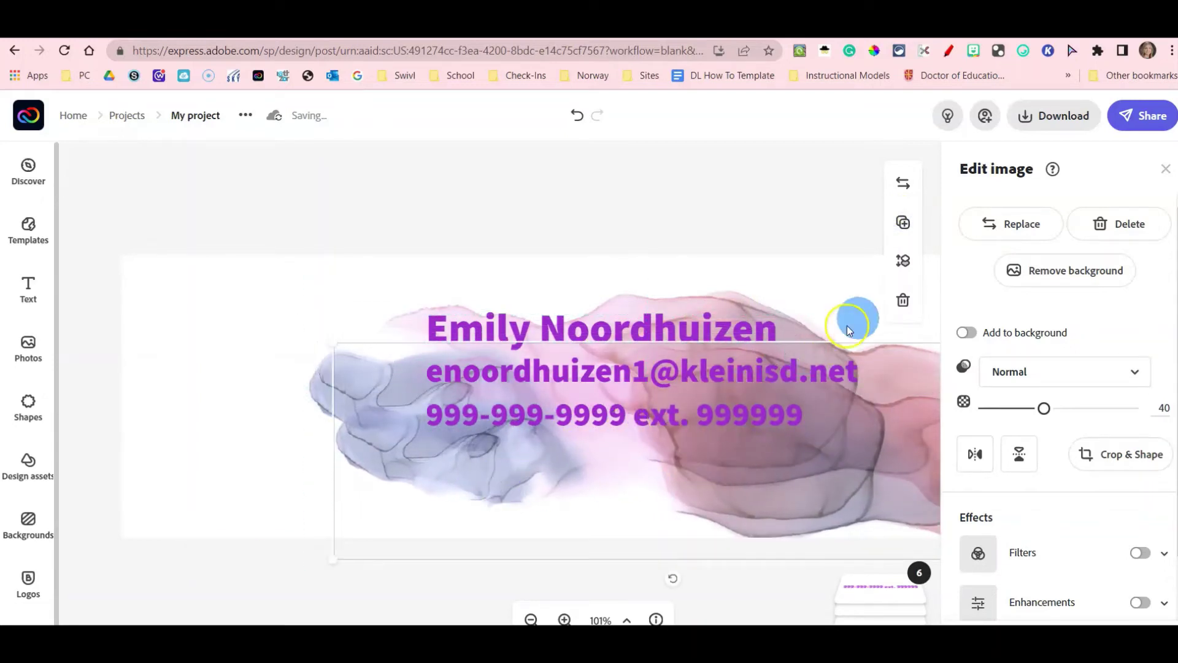
pyautogui.click(900, 305)
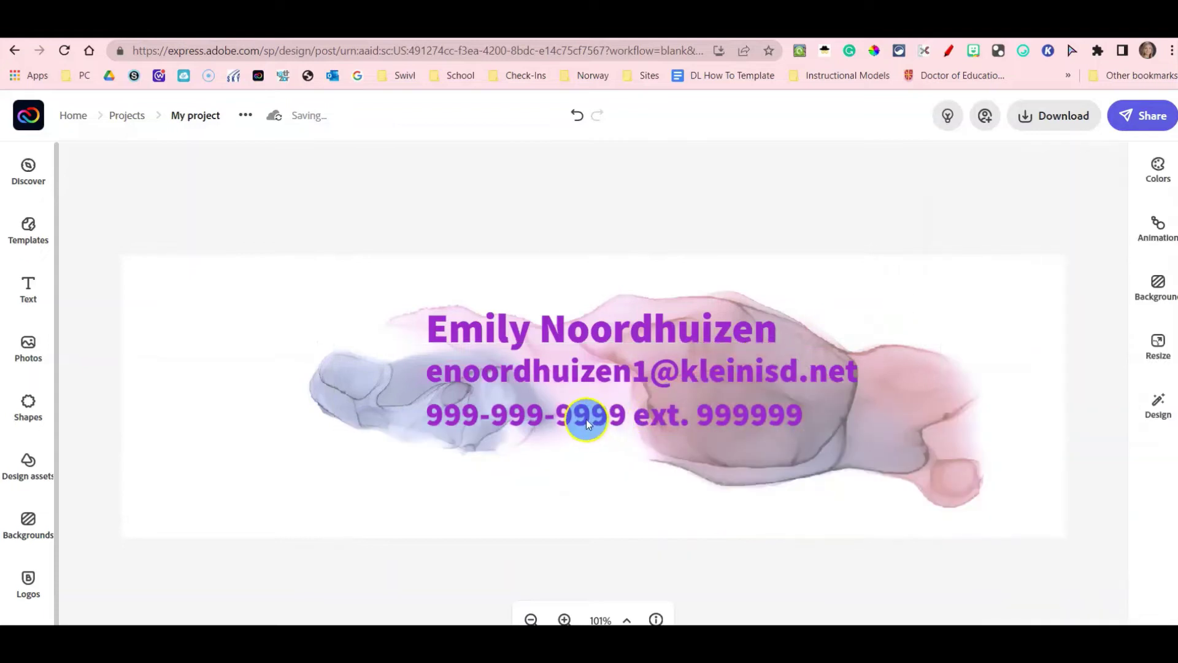
# Duplicate the phone line, replace its text with the social media handle, and left-align it beneath.
pyautogui.click(568, 414)
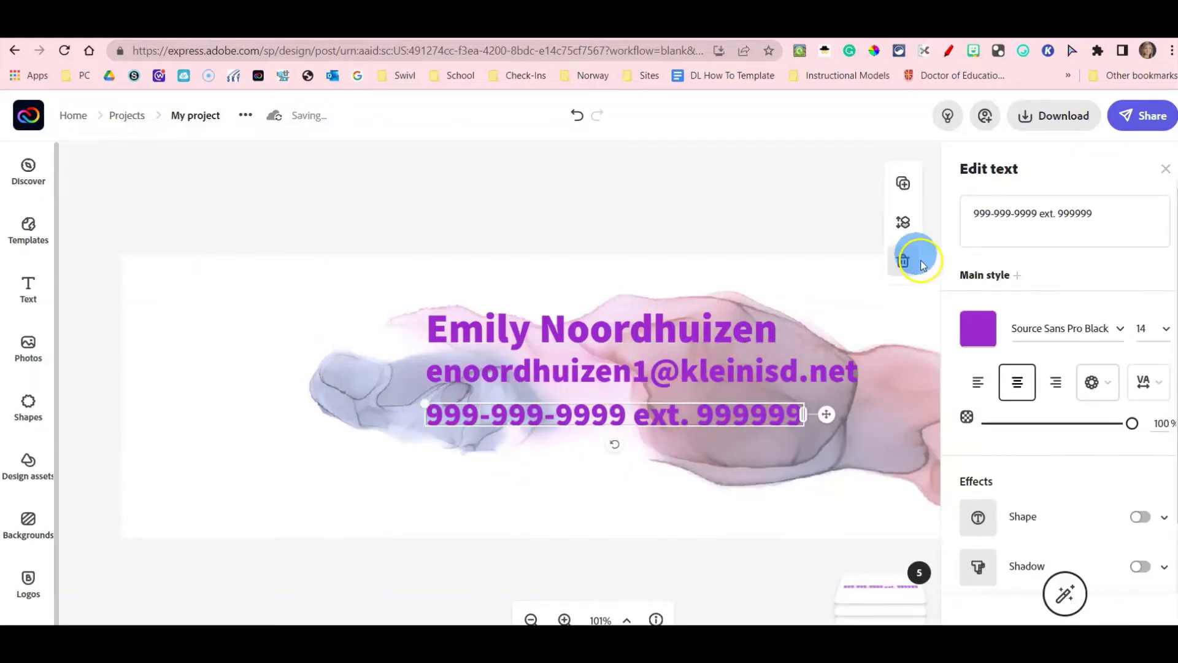
pyautogui.click(904, 184)
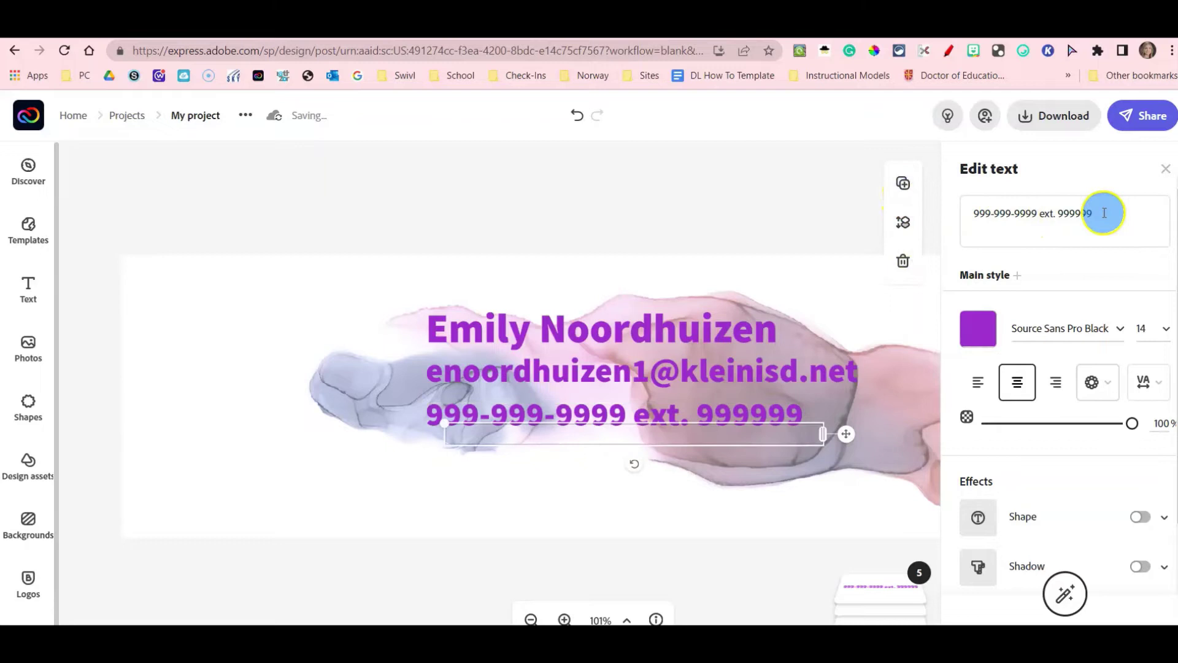
pyautogui.tripleClick(1003, 216)
pyautogui.click(956, 213)
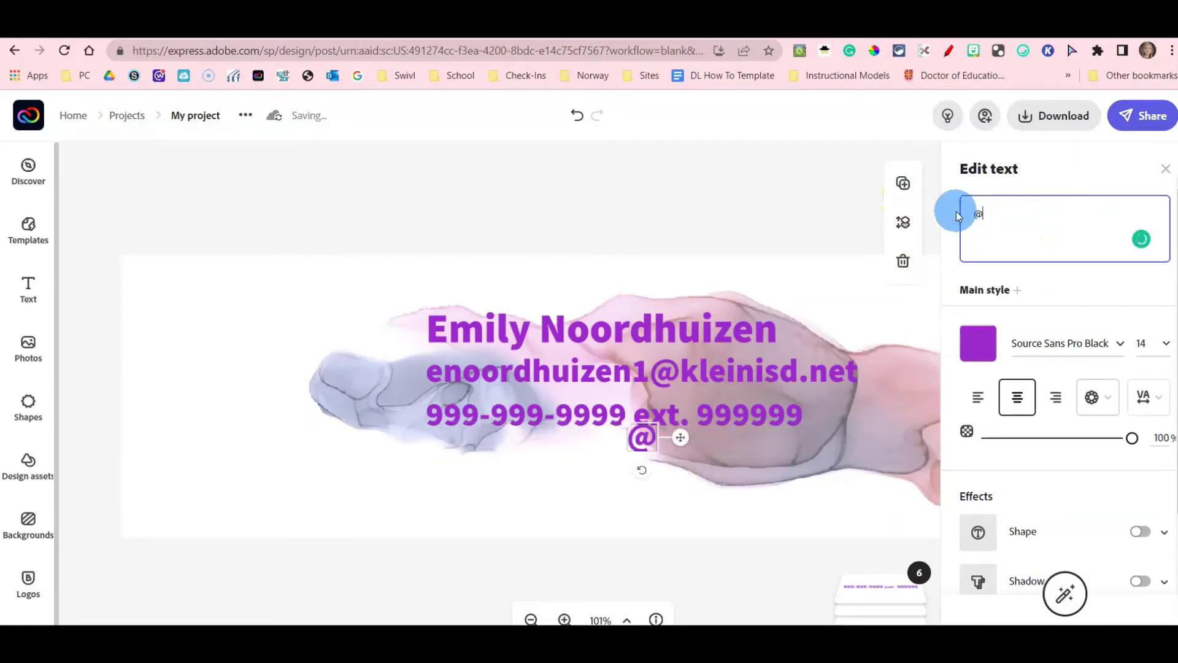
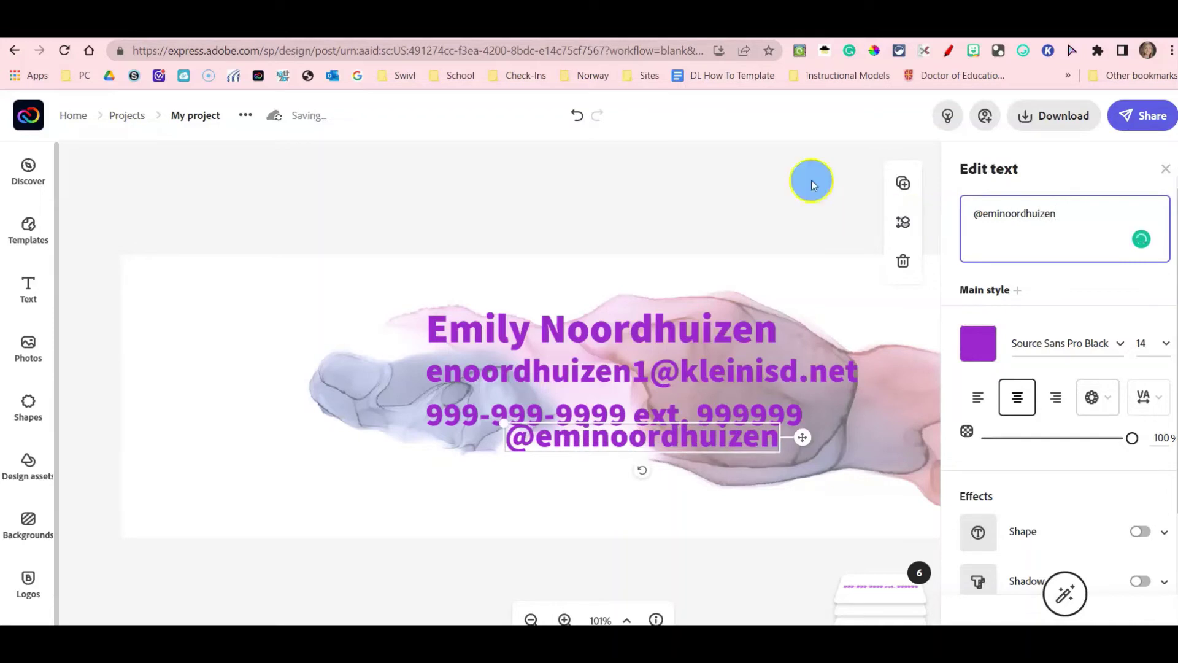
pyautogui.moveTo(588, 452); pyautogui.dragTo(554, 462)
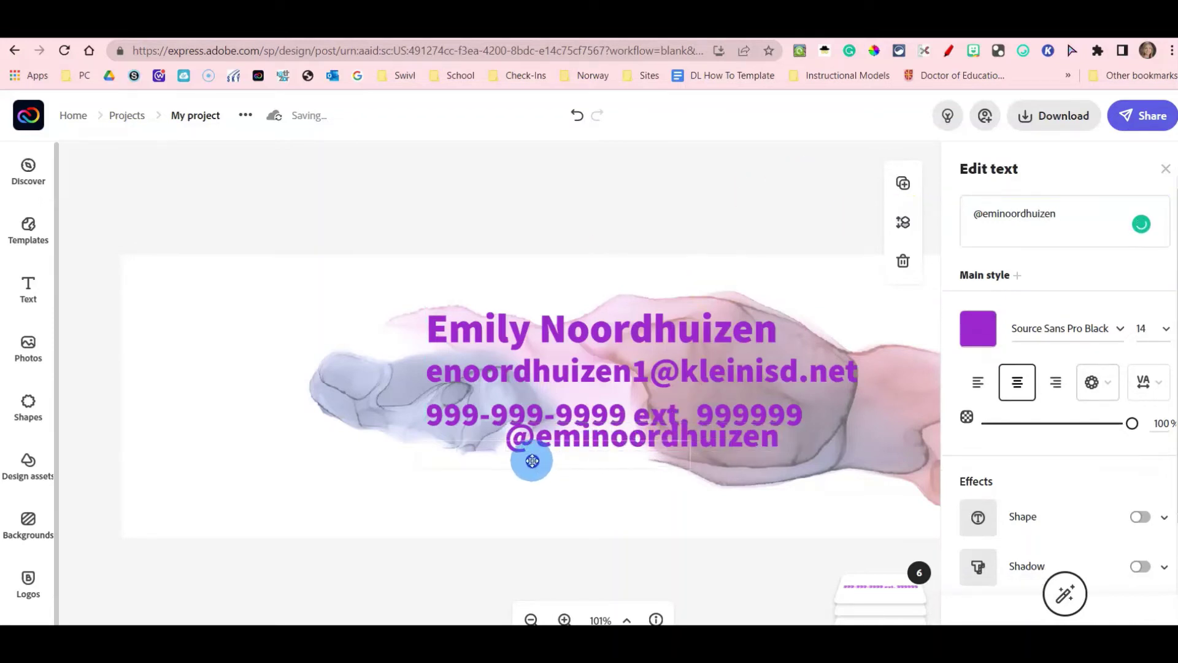
pyautogui.moveTo(532, 460); pyautogui.dragTo(553, 437)
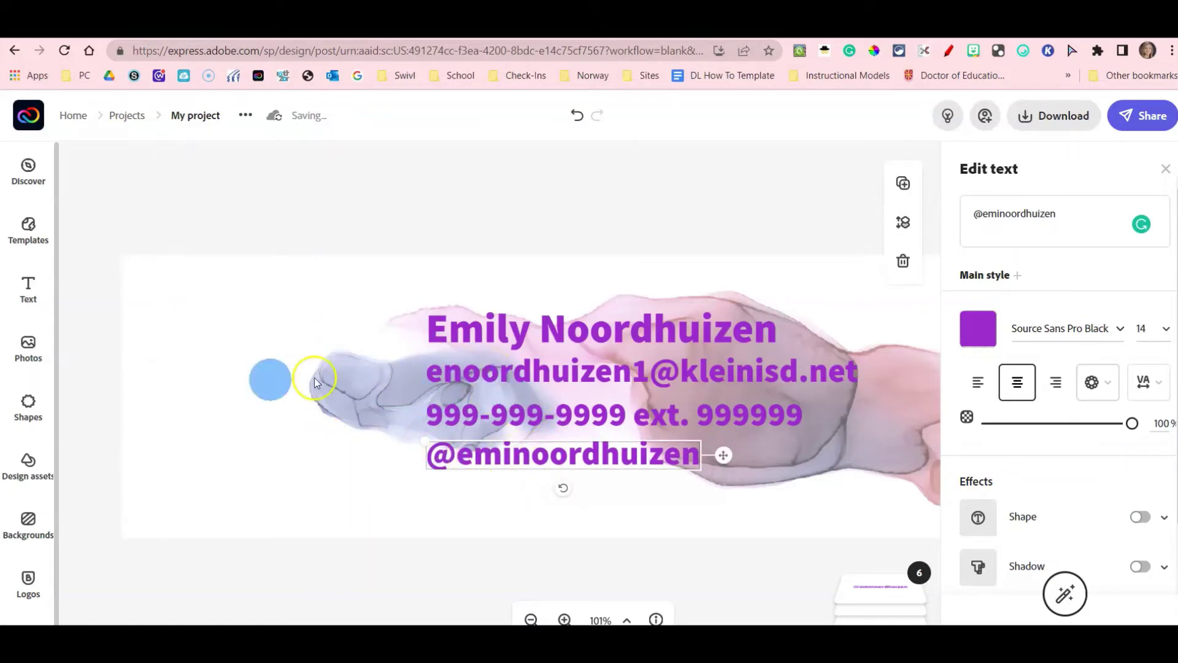
# Add an envelope shape from an 'email' shape search and colour it purple #9B28CC.
pyautogui.click(37, 425)
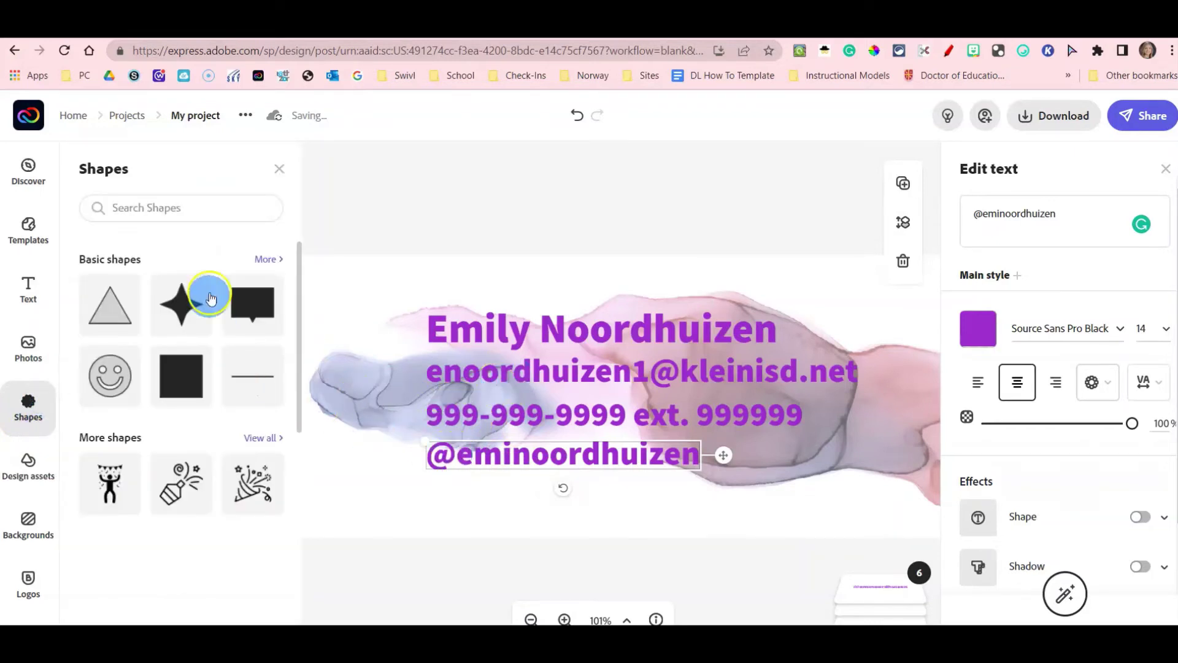
pyautogui.click(158, 206)
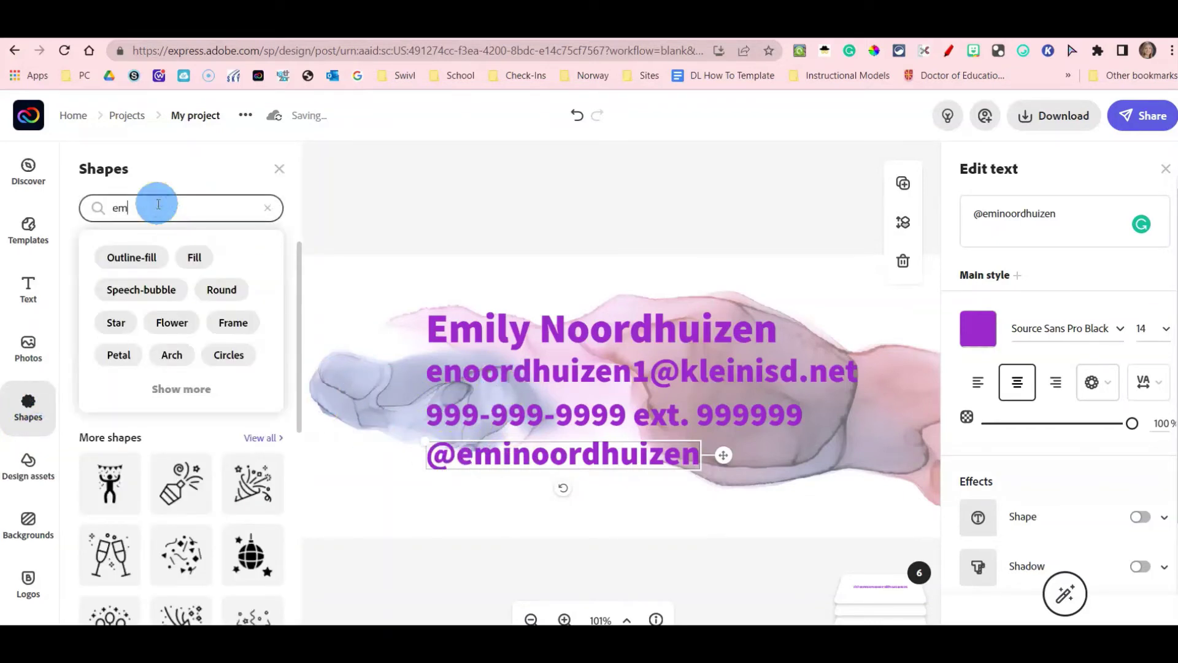
pyautogui.write('email')
pyautogui.press('Return')
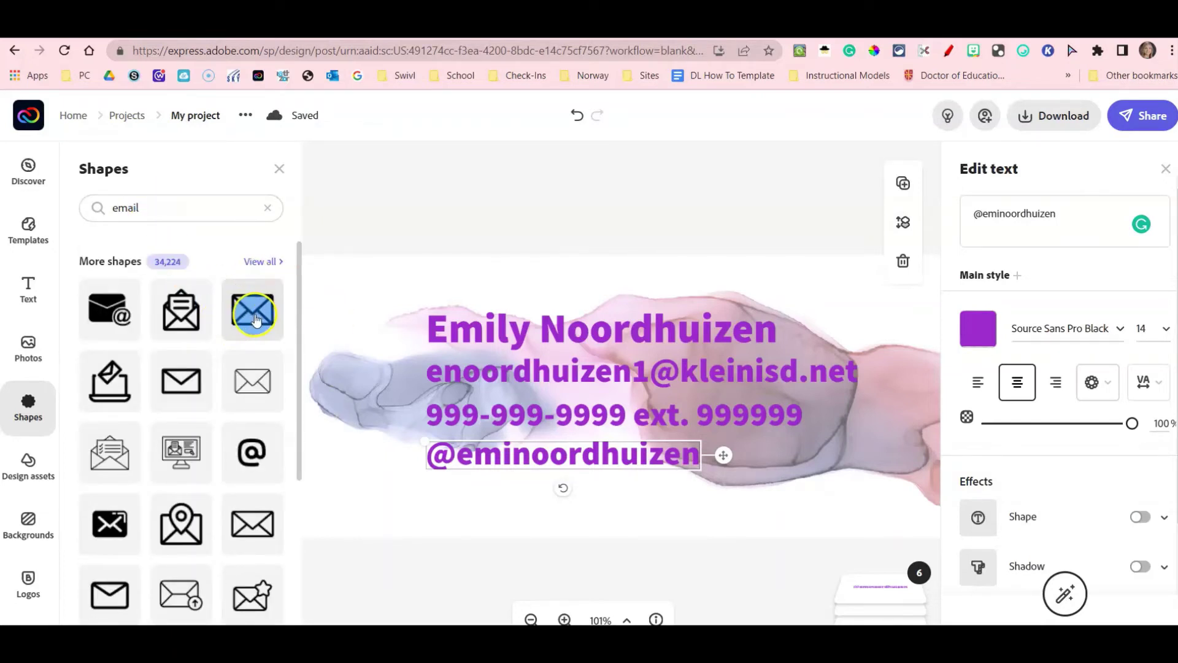
pyautogui.click(256, 319)
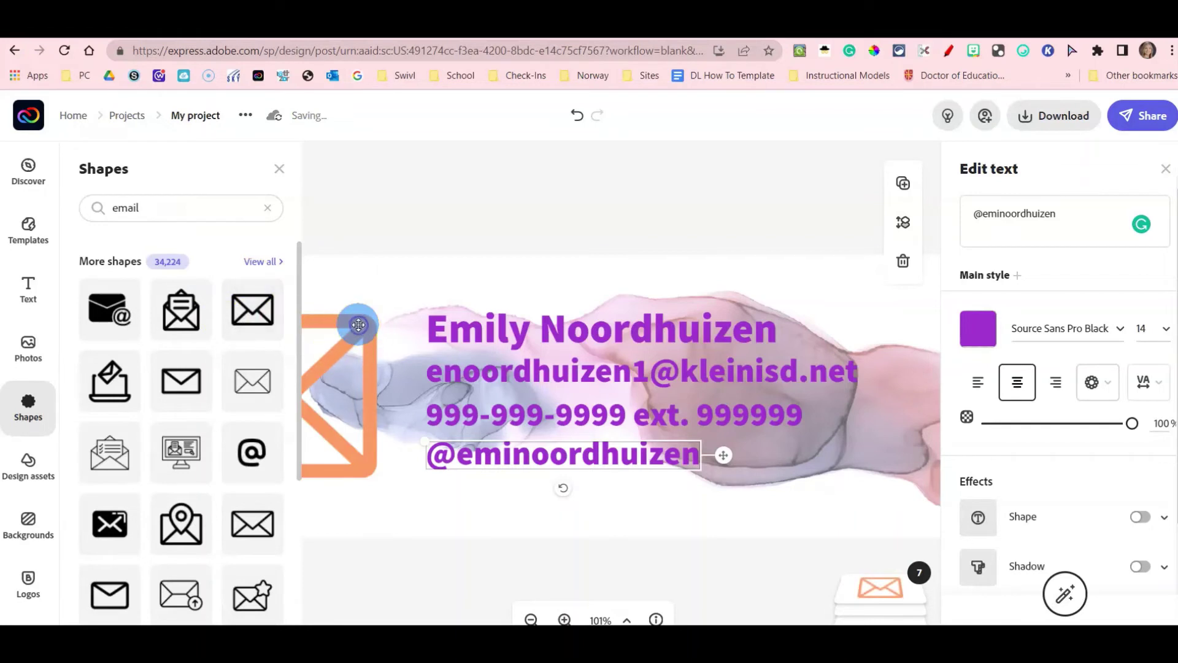
pyautogui.click(359, 325)
pyautogui.click(982, 261)
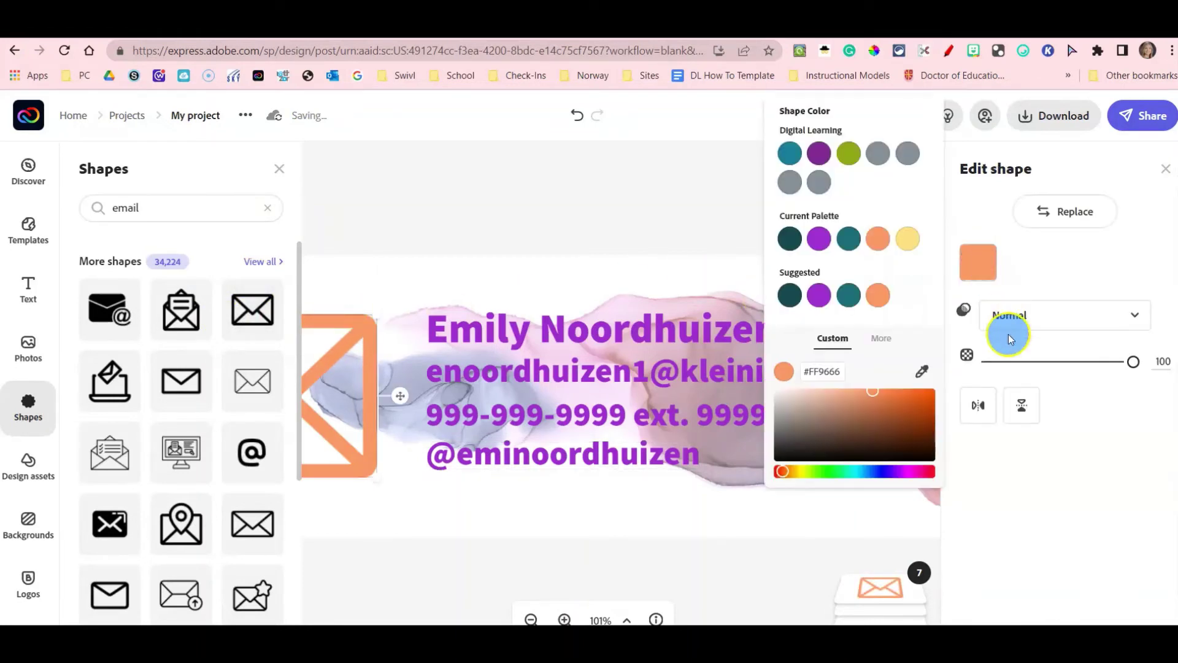
pyautogui.click(822, 243)
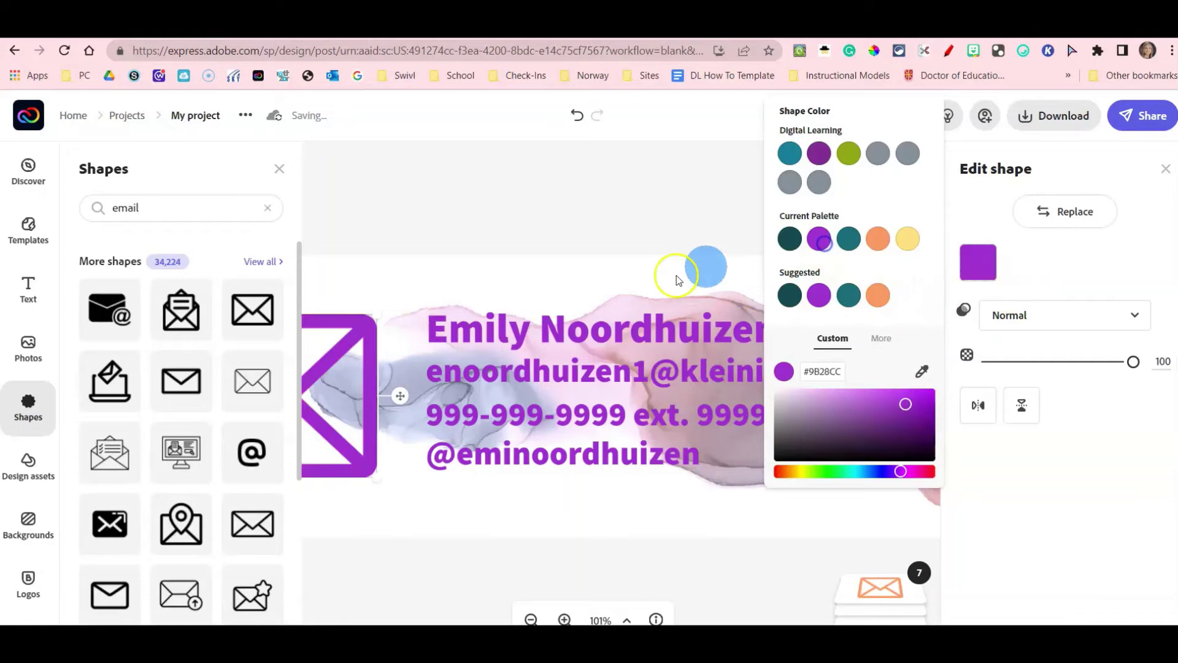
# Shrink the envelope to icon size and place it just left of the e-mail line.
pyautogui.moveTo(377, 312); pyautogui.dragTo(332, 394)
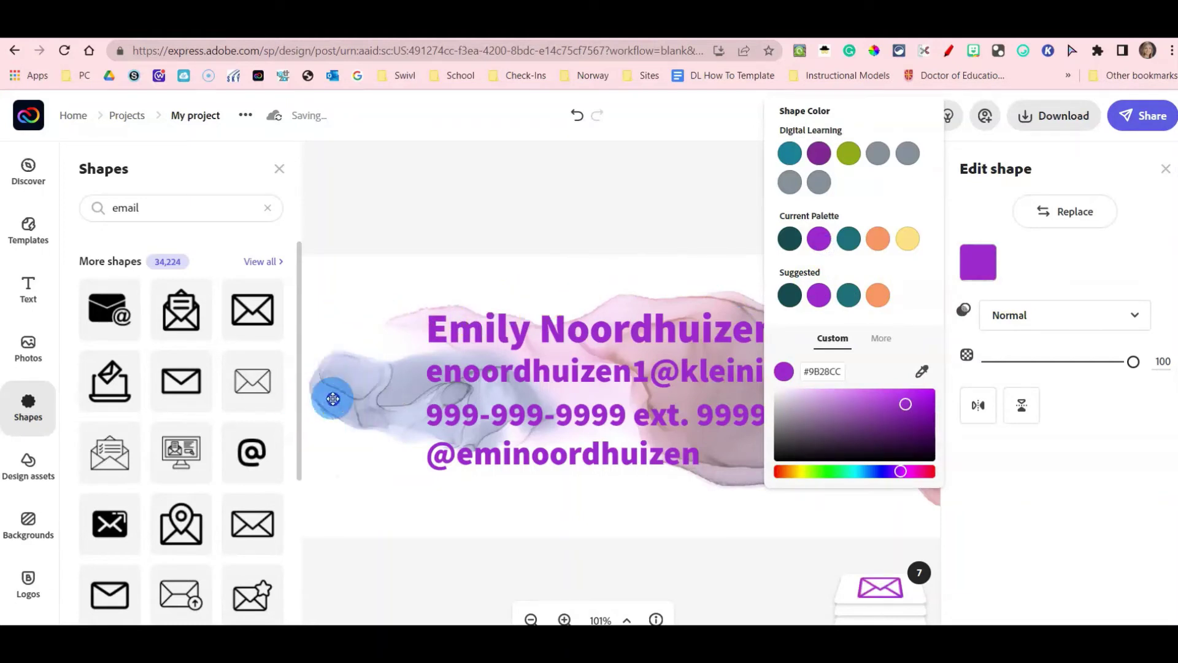
pyautogui.click(279, 169)
pyautogui.click(293, 380)
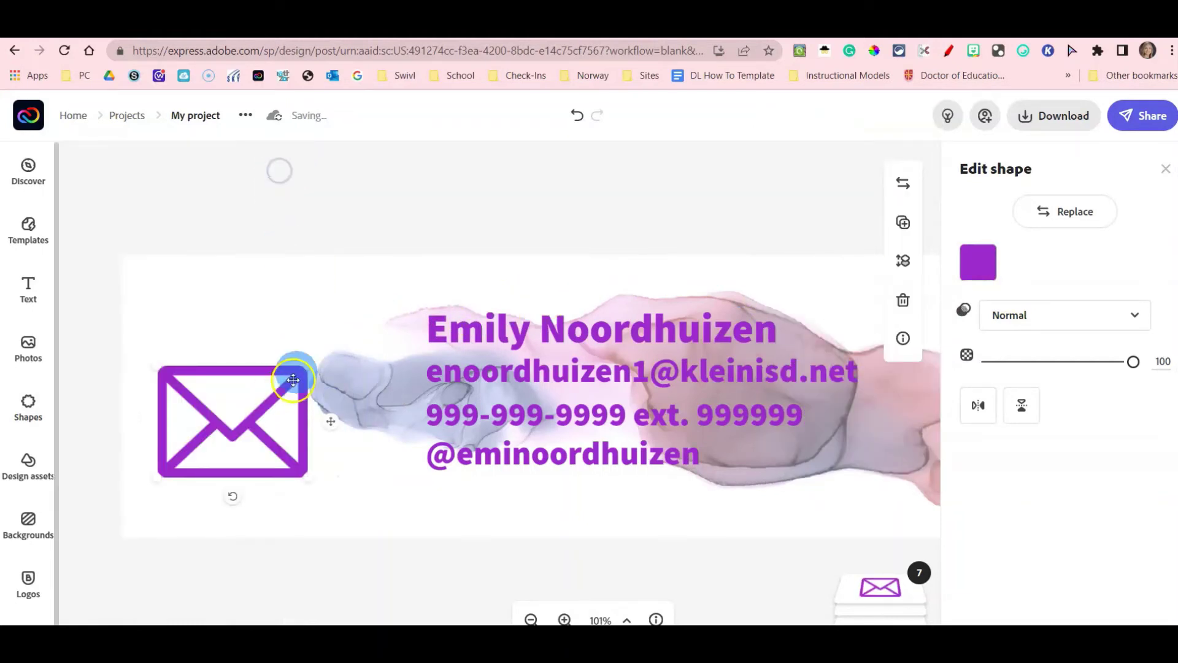
pyautogui.moveTo(304, 367); pyautogui.dragTo(273, 420)
pyautogui.click(166, 457)
pyautogui.moveTo(176, 456); pyautogui.dragTo(379, 354)
# Search the shape library for 'phone' and add an outline phone shape to the design.
pyautogui.click(28, 405)
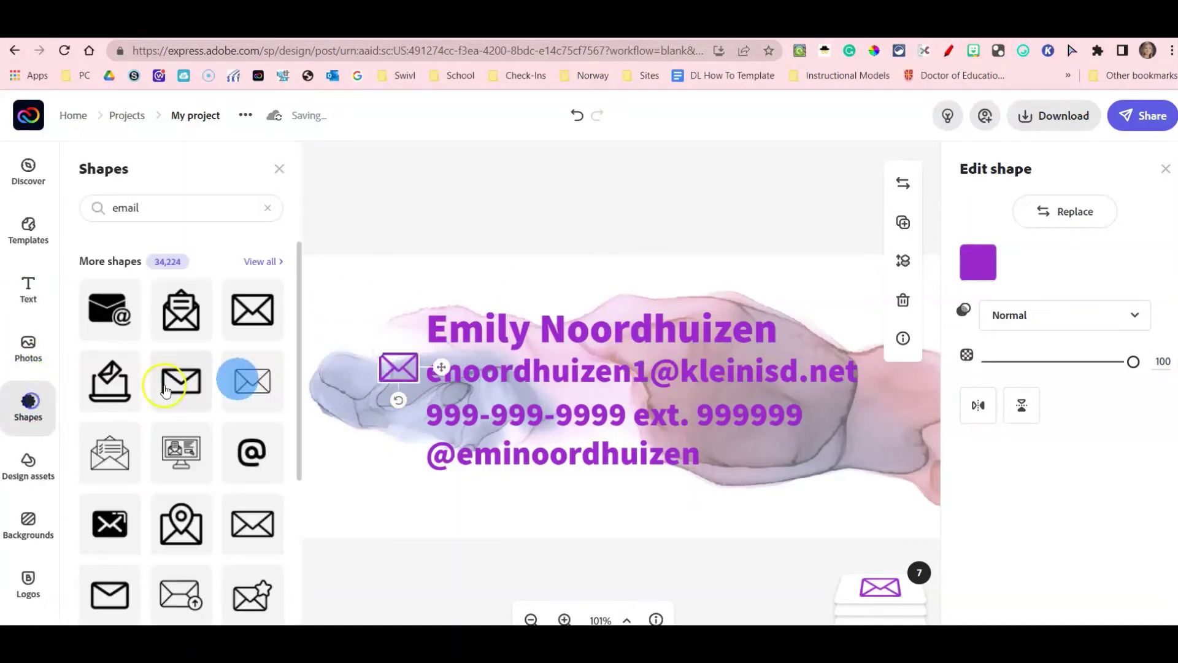
pyautogui.click(75, 202)
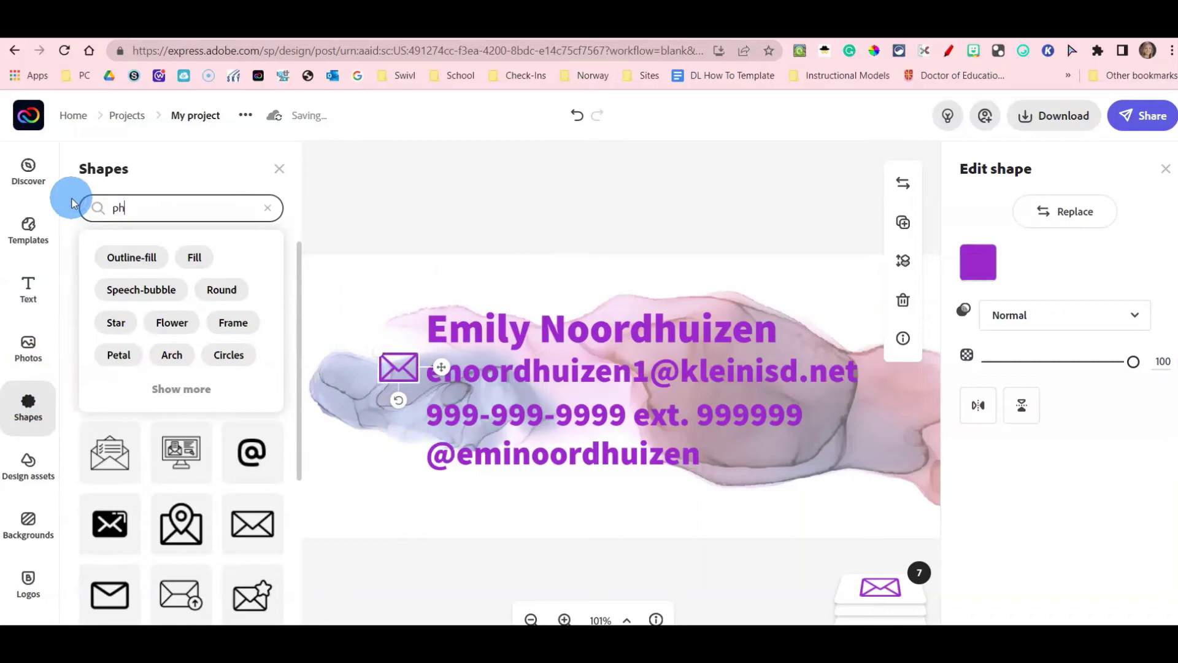
pyautogui.press('Return')
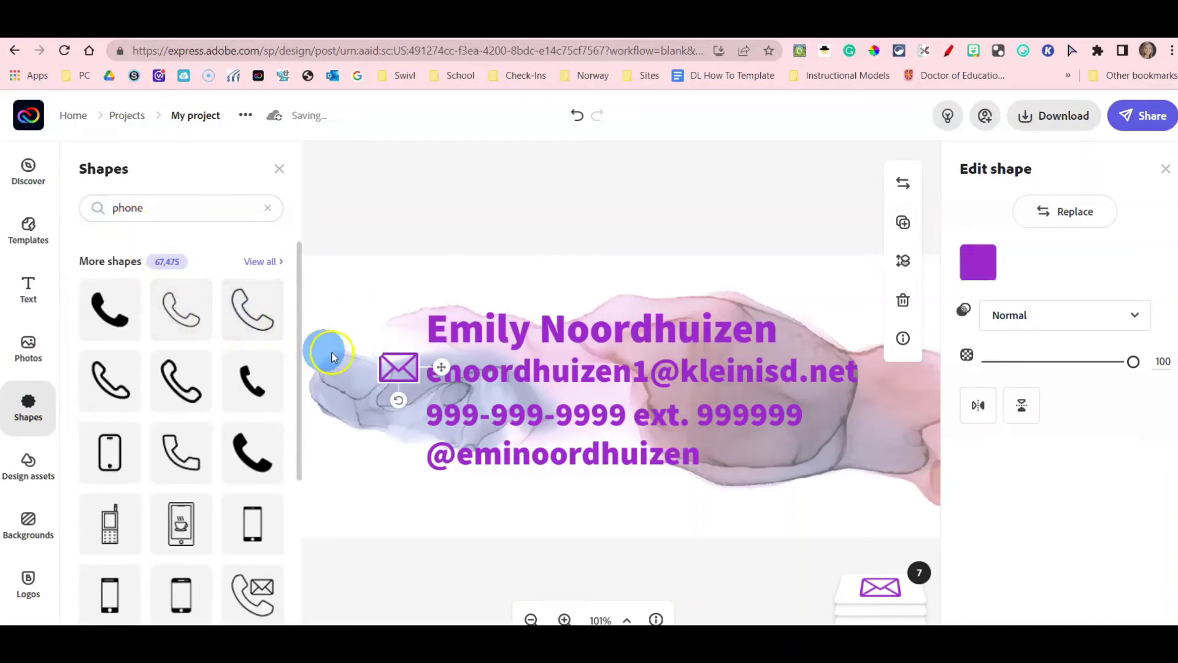
pyautogui.click(263, 304)
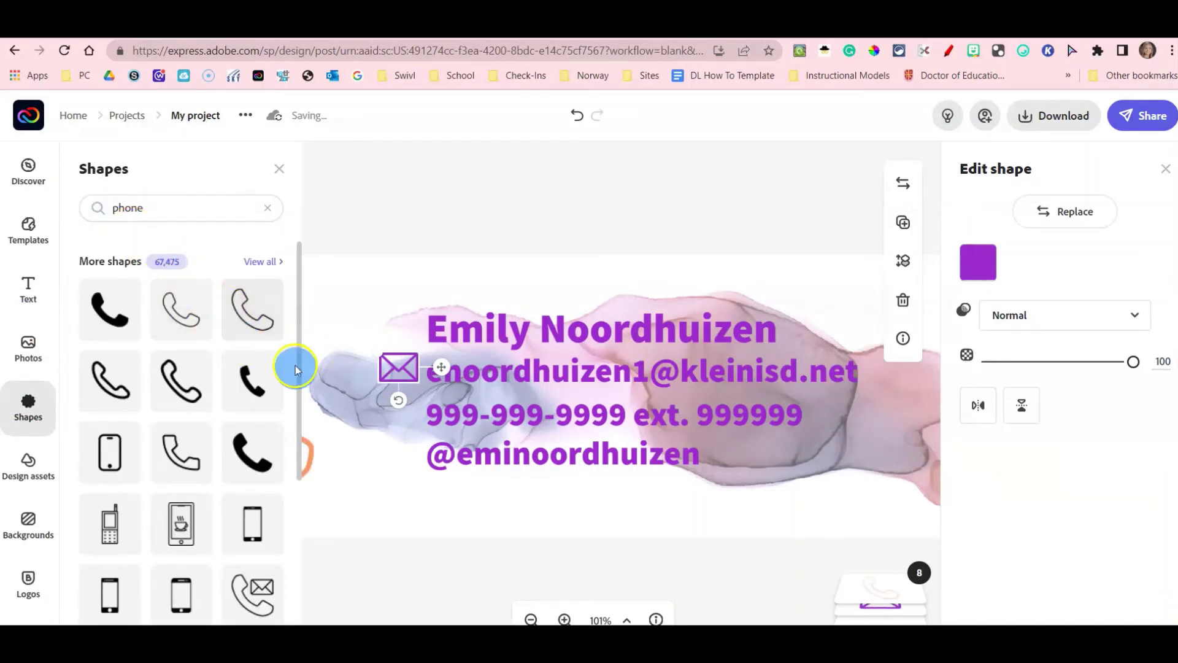
pyautogui.click(277, 167)
# Colour the phone shape purple (#9B28CC) and shrink it to icon size beside the phone line.
pyautogui.click(272, 428)
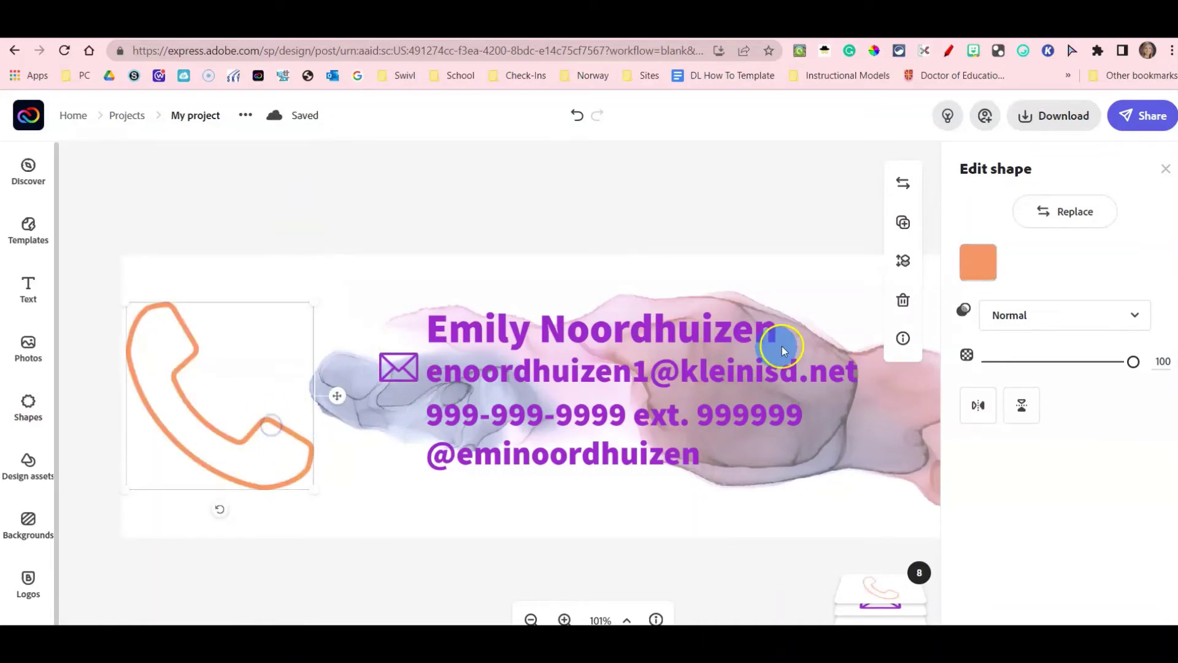
pyautogui.click(988, 263)
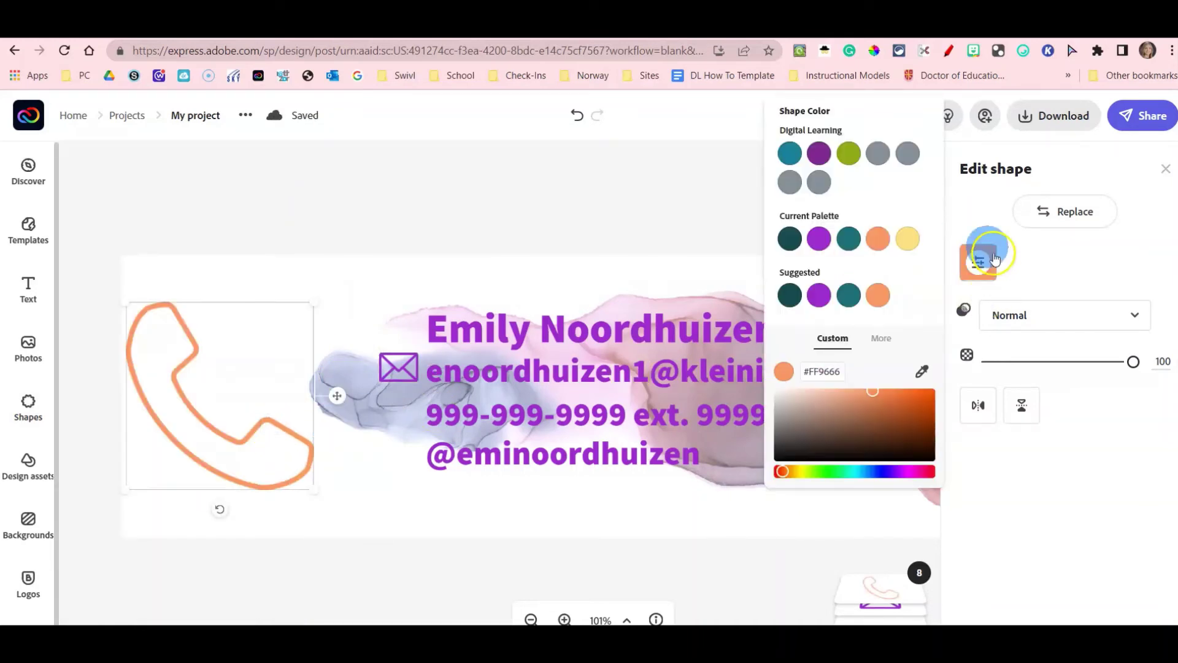
pyautogui.click(822, 298)
pyautogui.moveTo(125, 298); pyautogui.dragTo(405, 419)
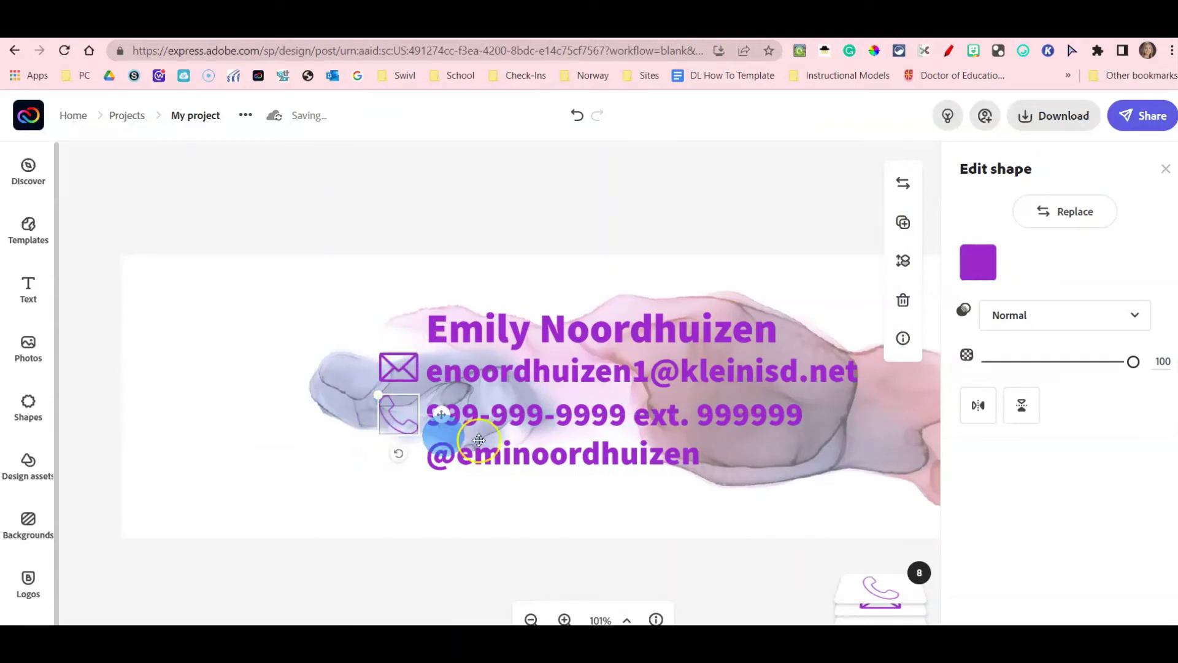
pyautogui.click(28, 406)
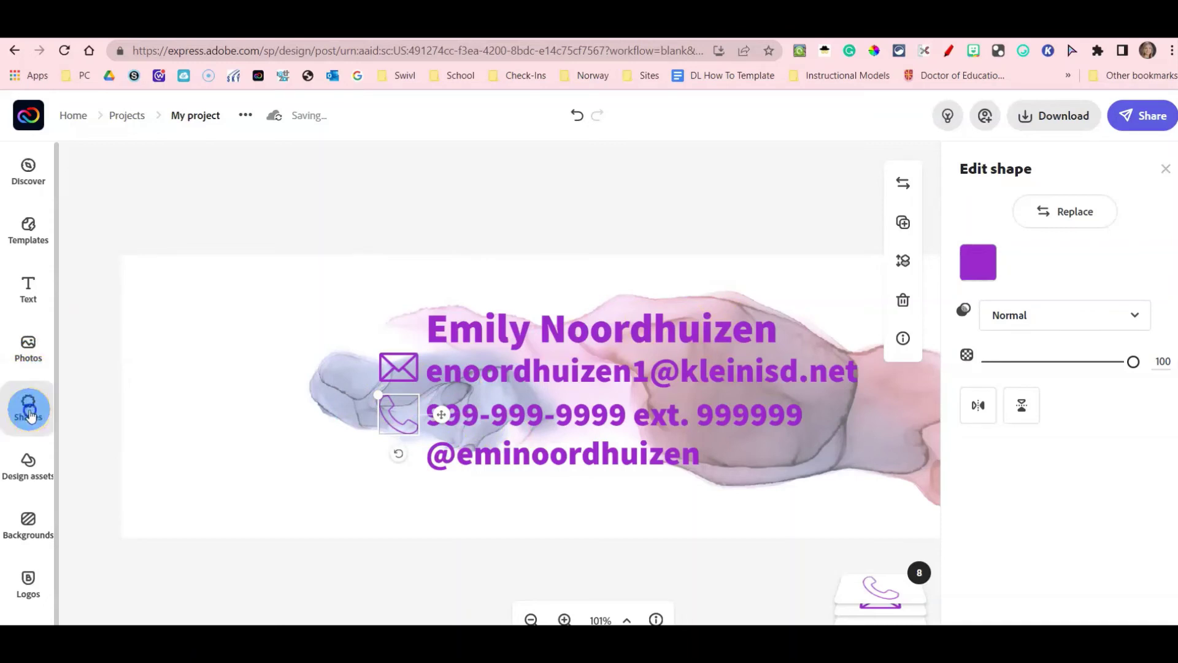
# Replace the shape search with 'bird' and add the orange outline bird to the canvas.
pyautogui.click(173, 208)
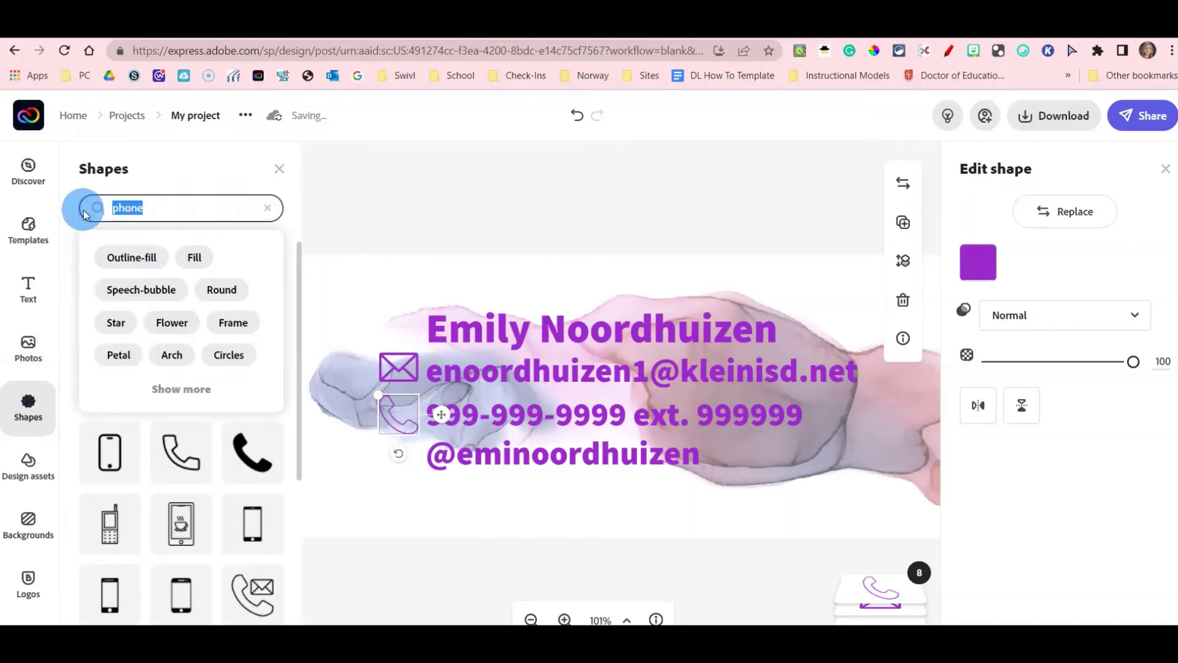
pyautogui.press('Return')
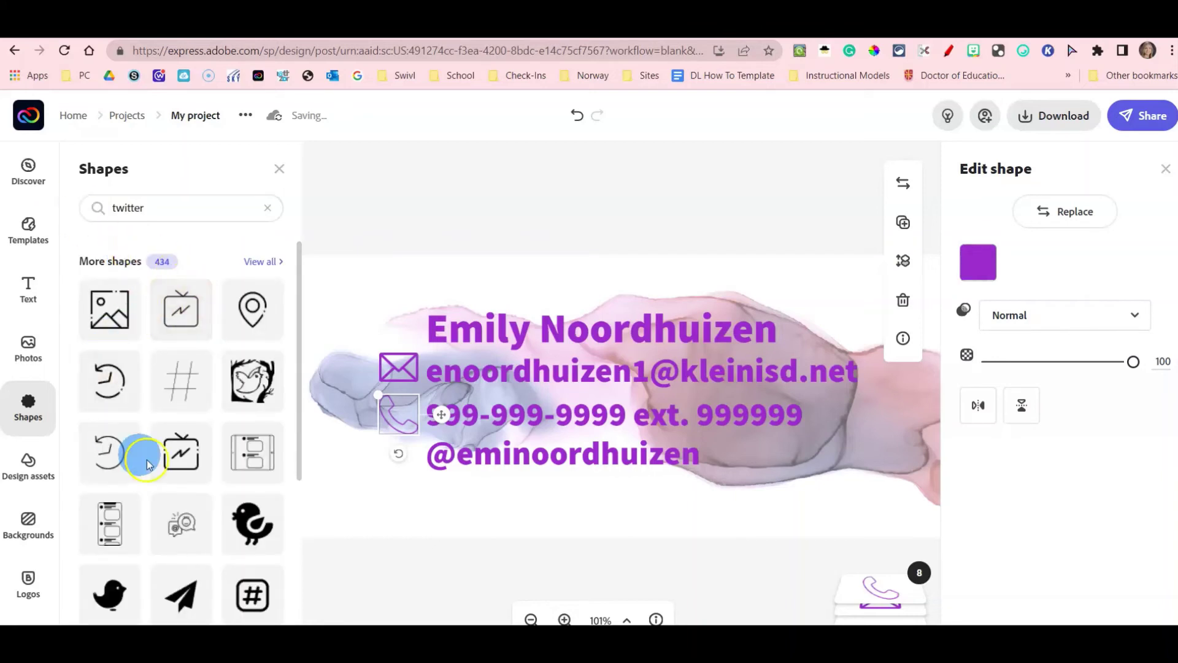
pyautogui.scroll(-3, 221, 552)
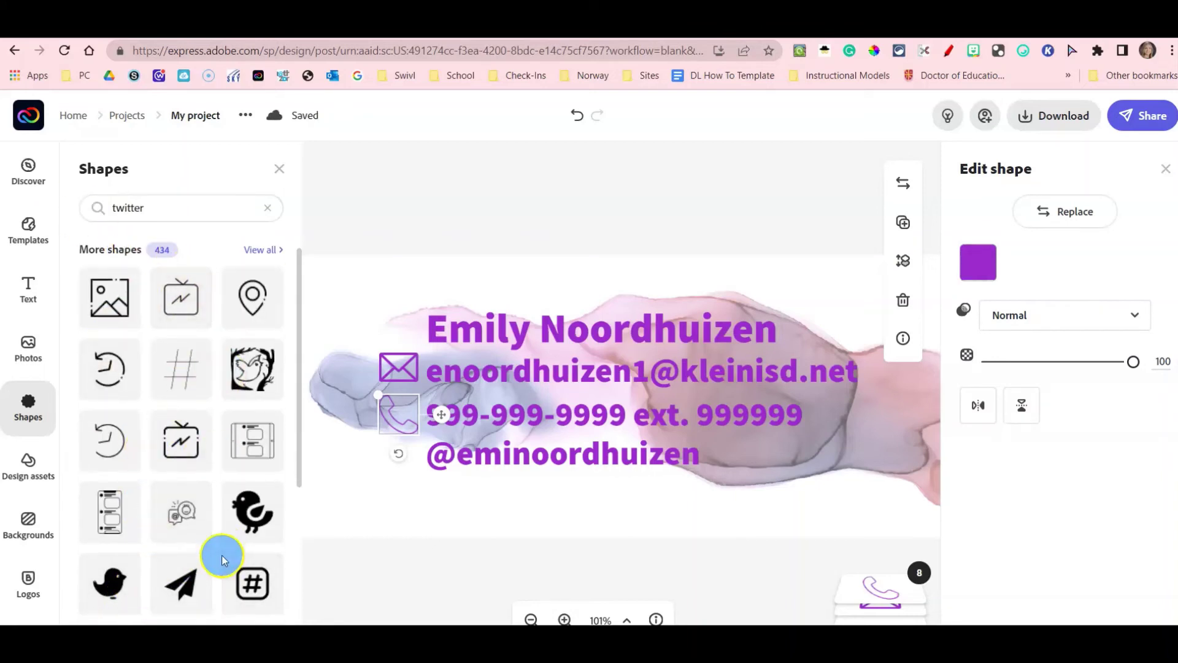
pyautogui.scroll(3, 202, 501)
pyautogui.moveTo(173, 208); pyautogui.dragTo(46, 214)
pyautogui.write('bird')
pyautogui.press('Return')
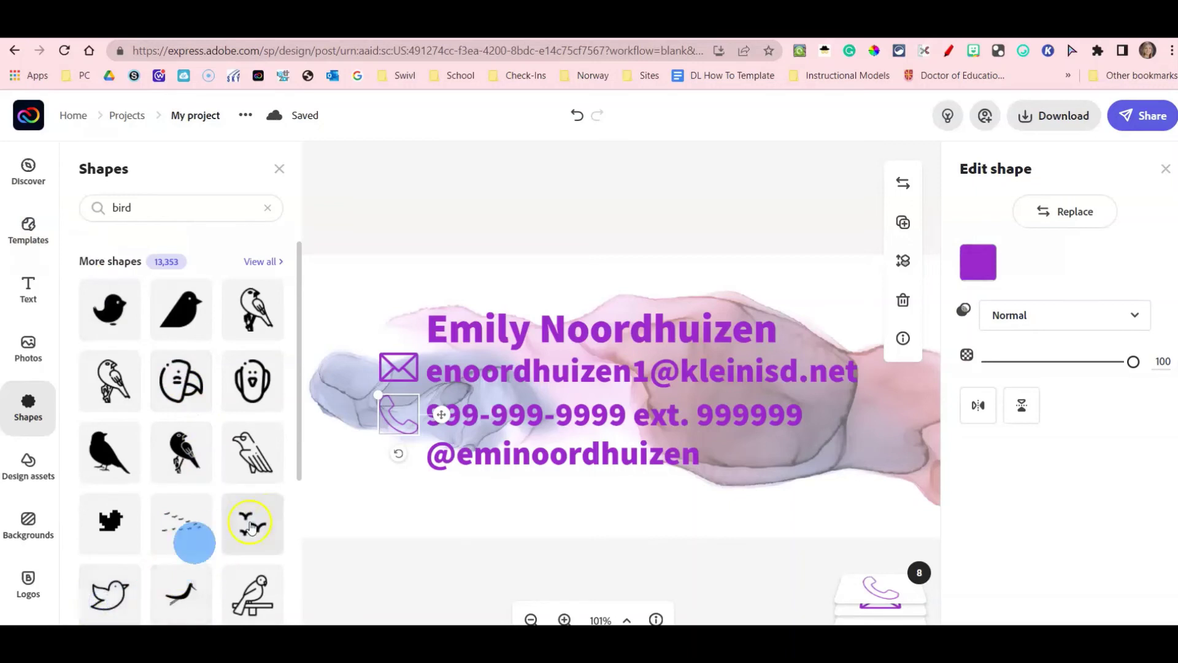
pyautogui.click(140, 584)
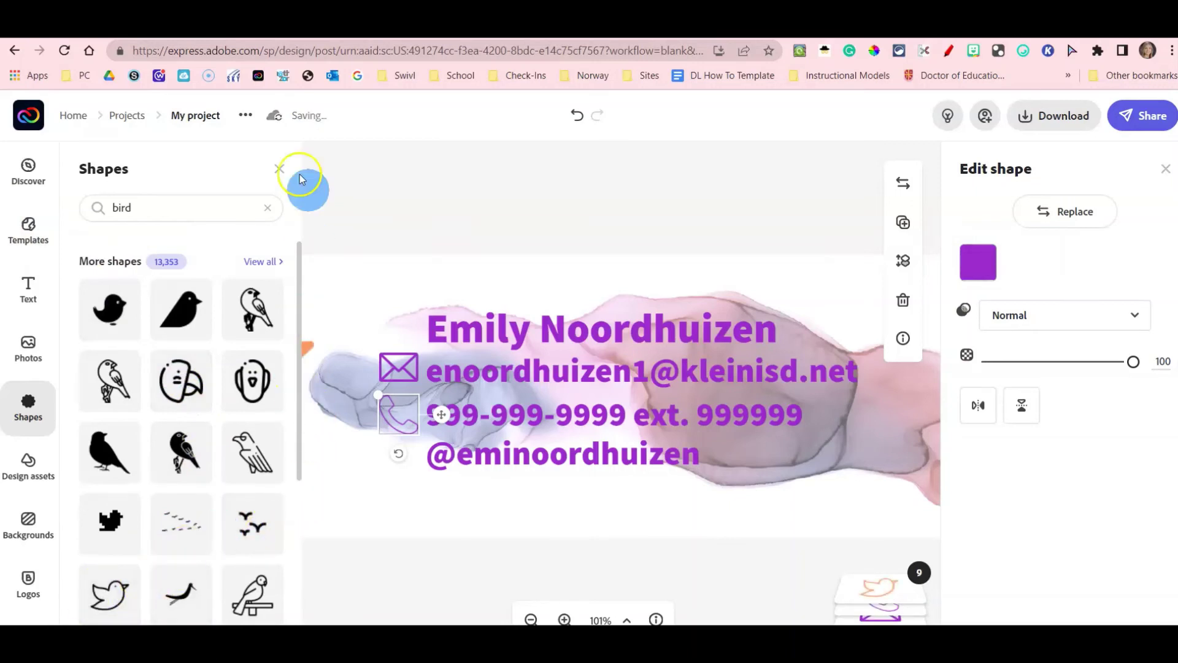
pyautogui.click(279, 168)
# Recolour the orange bird to the suggested purple, shrink it and set it beside the handle line.
pyautogui.click(439, 288)
pyautogui.click(337, 345)
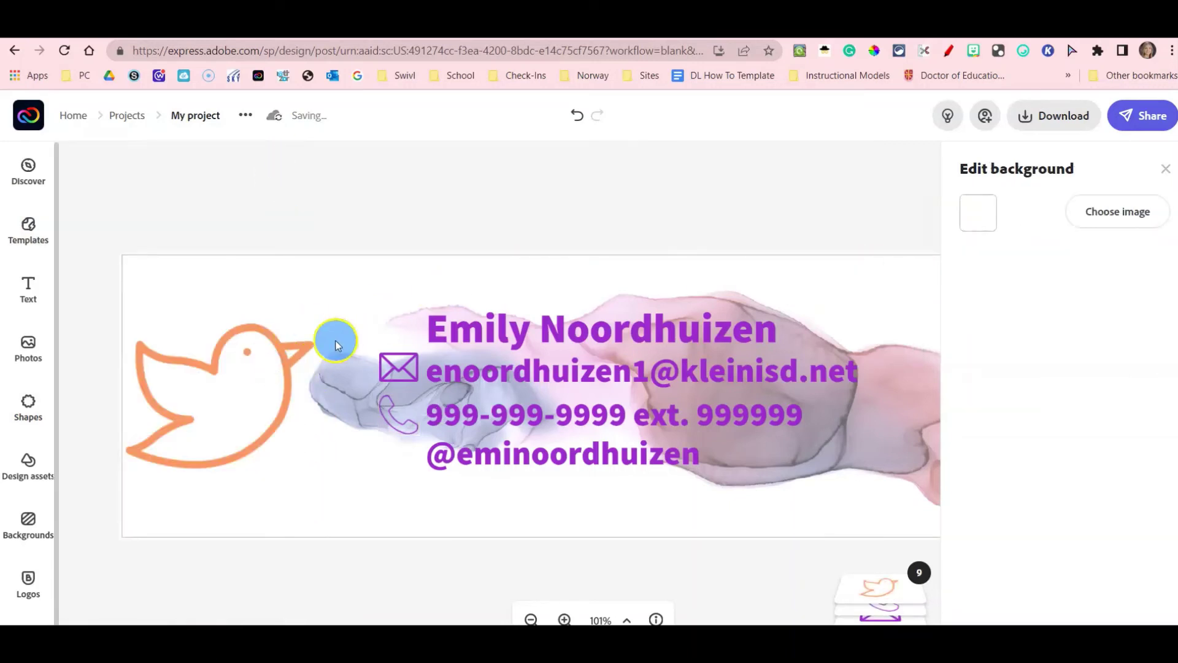
pyautogui.click(970, 258)
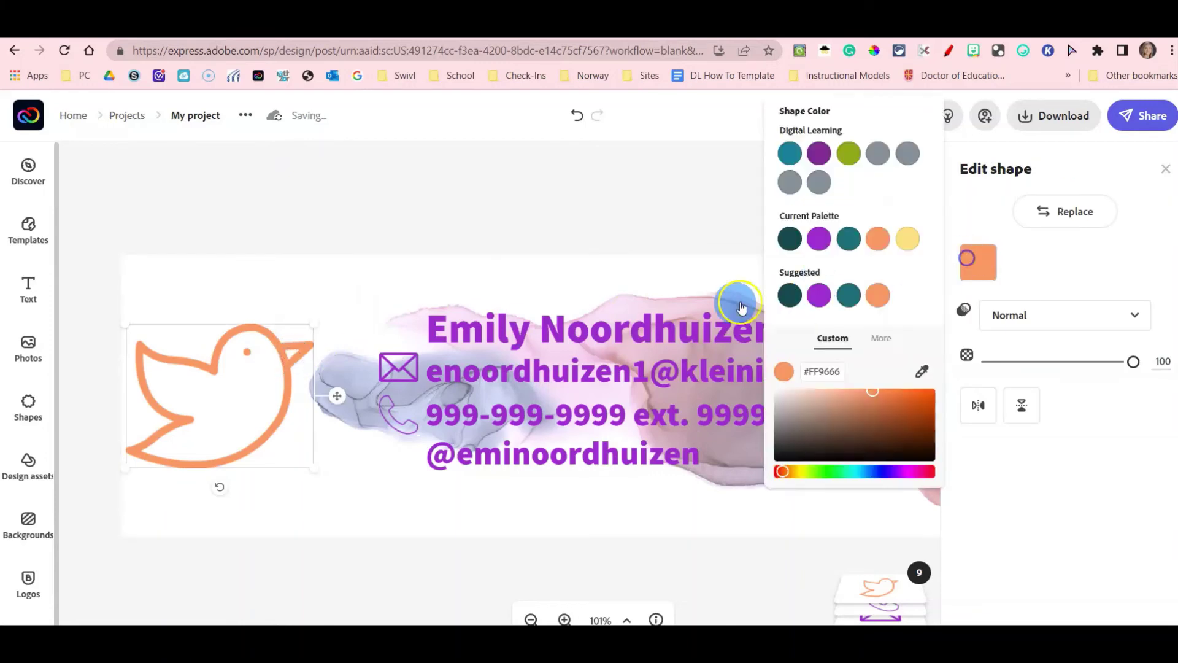
pyautogui.click(817, 295)
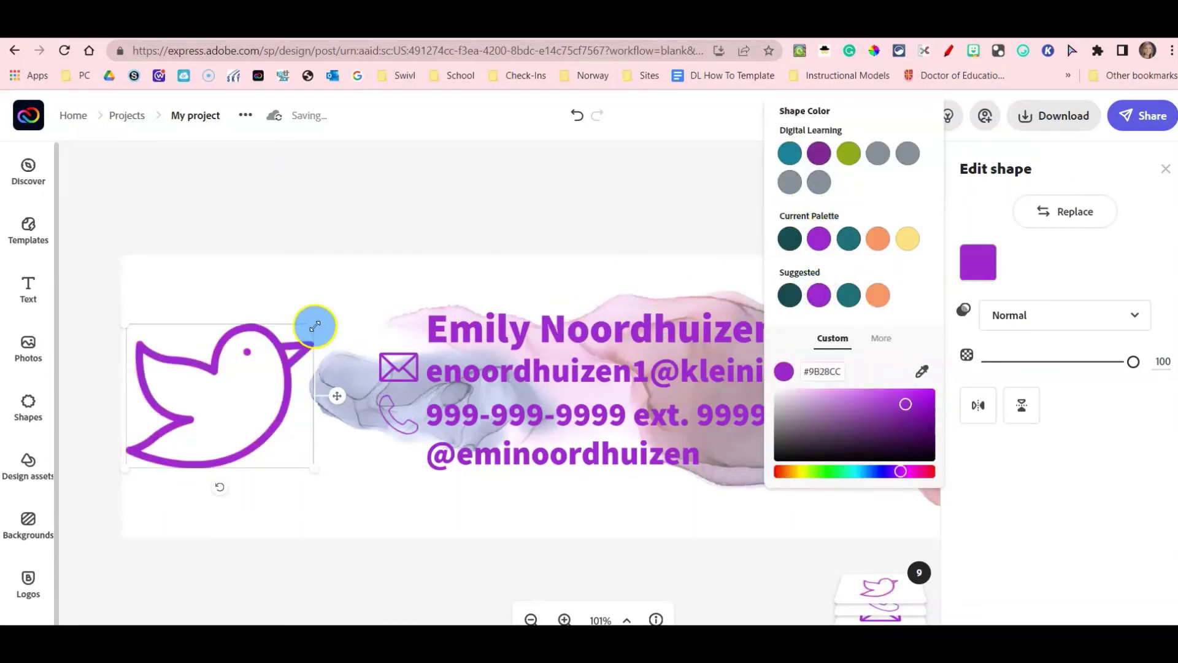
pyautogui.moveTo(315, 325); pyautogui.dragTo(158, 453)
pyautogui.click(149, 459)
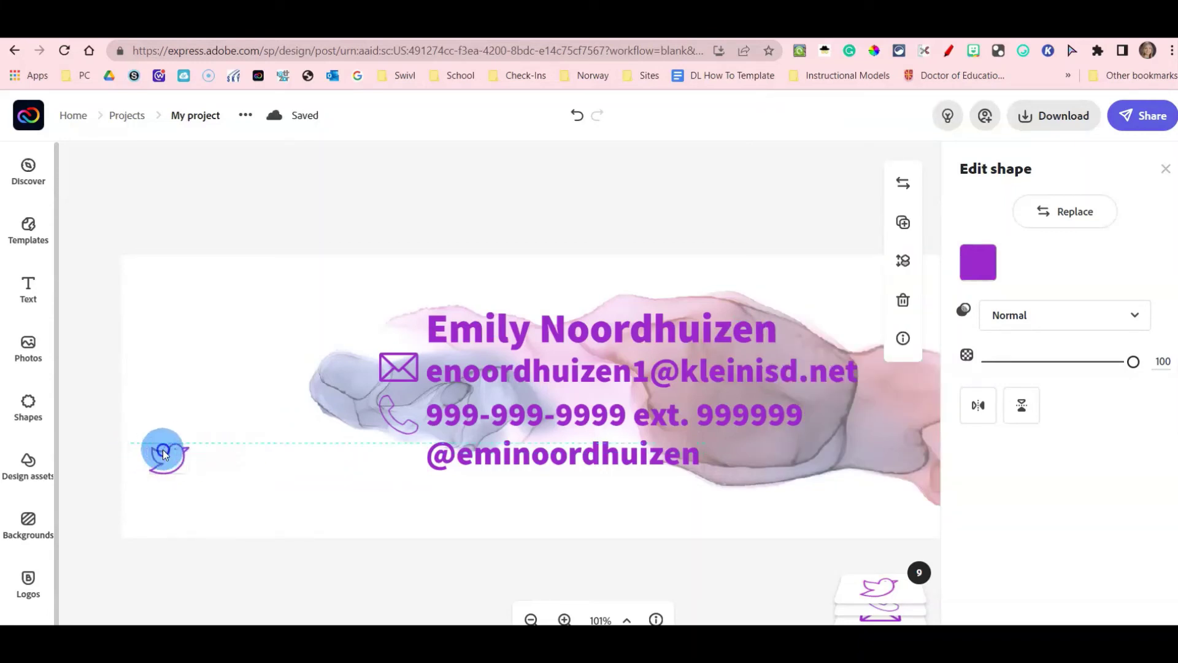
pyautogui.moveTo(164, 452); pyautogui.dragTo(395, 461)
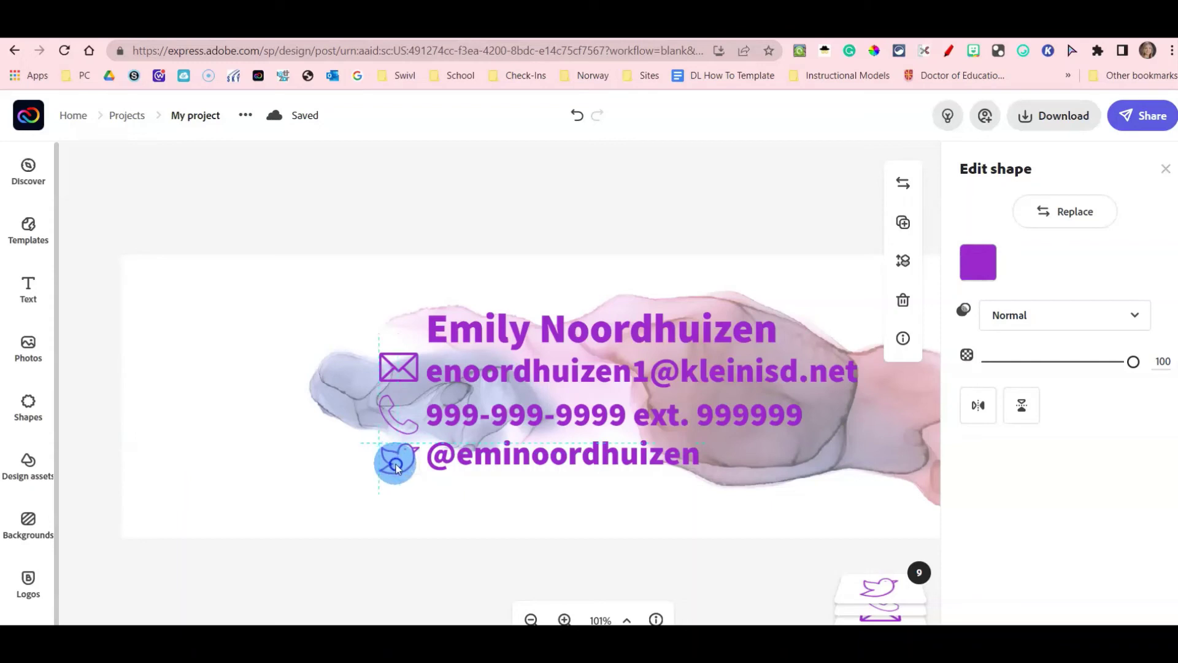
pyautogui.click(219, 493)
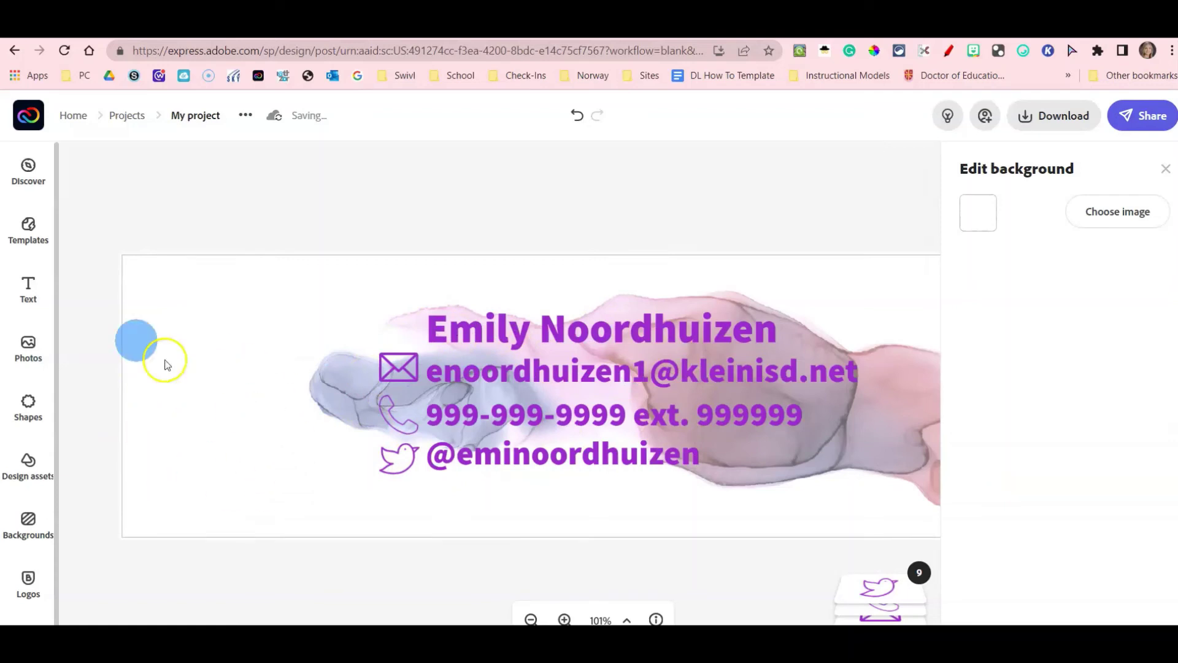
# Upload the portrait image from the Pictures folder into the design and select it.
pyautogui.click(35, 359)
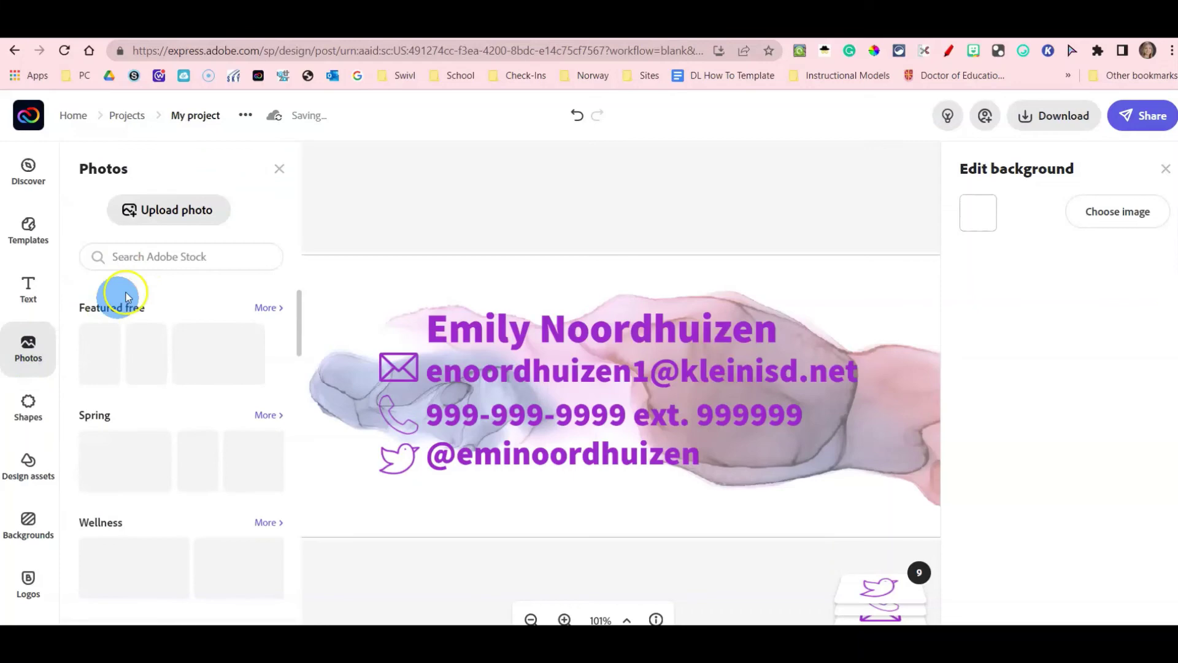
pyautogui.click(164, 217)
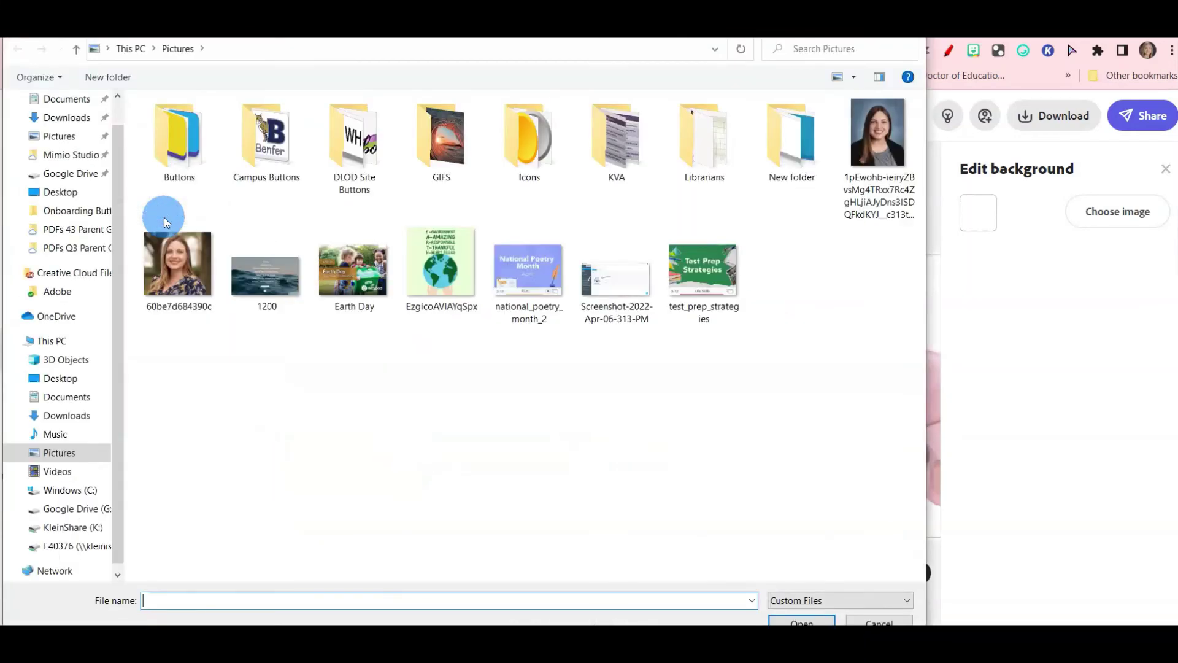
pyautogui.click(177, 268)
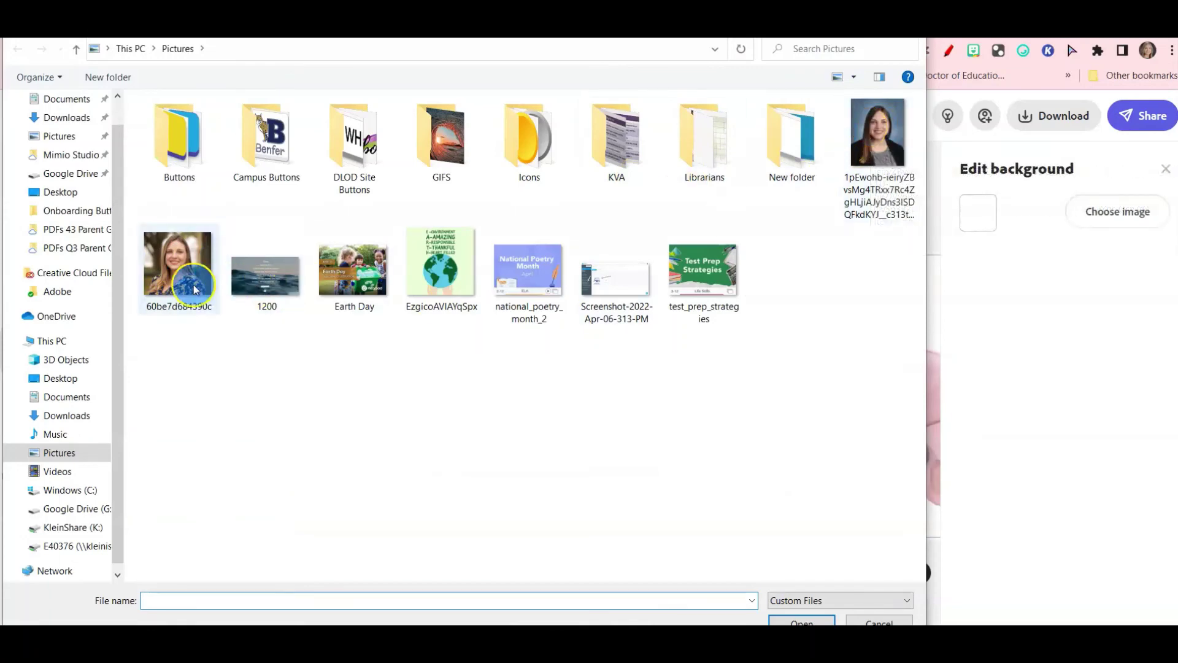
pyautogui.click(878, 134)
pyautogui.click(800, 621)
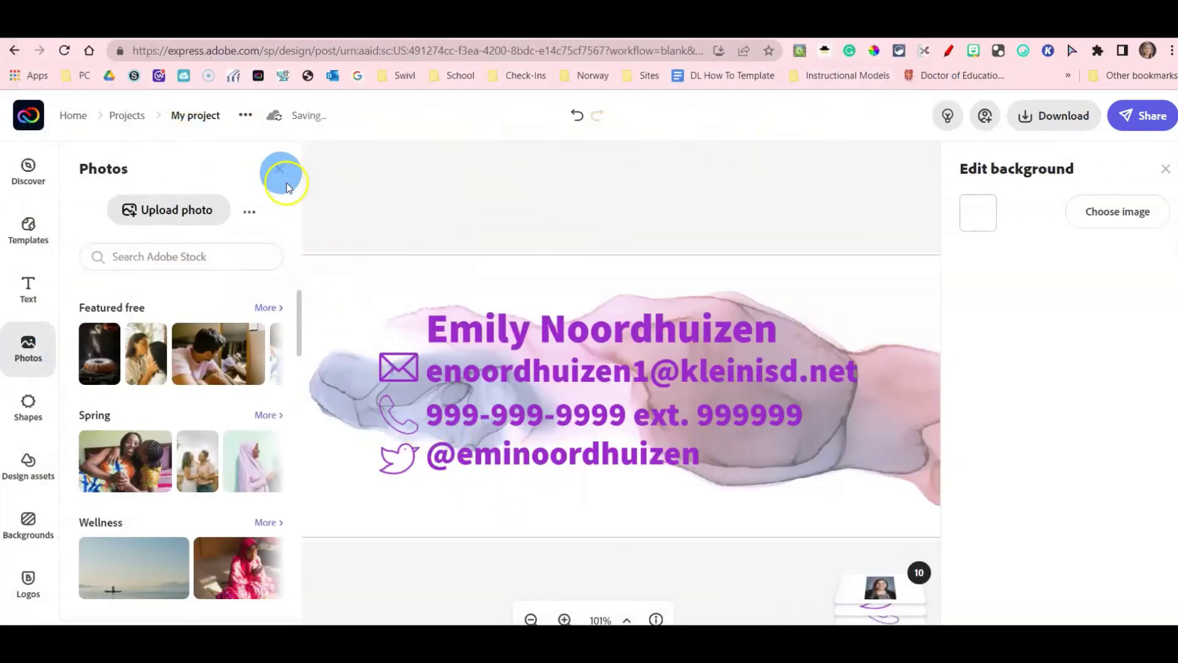
pyautogui.click(277, 172)
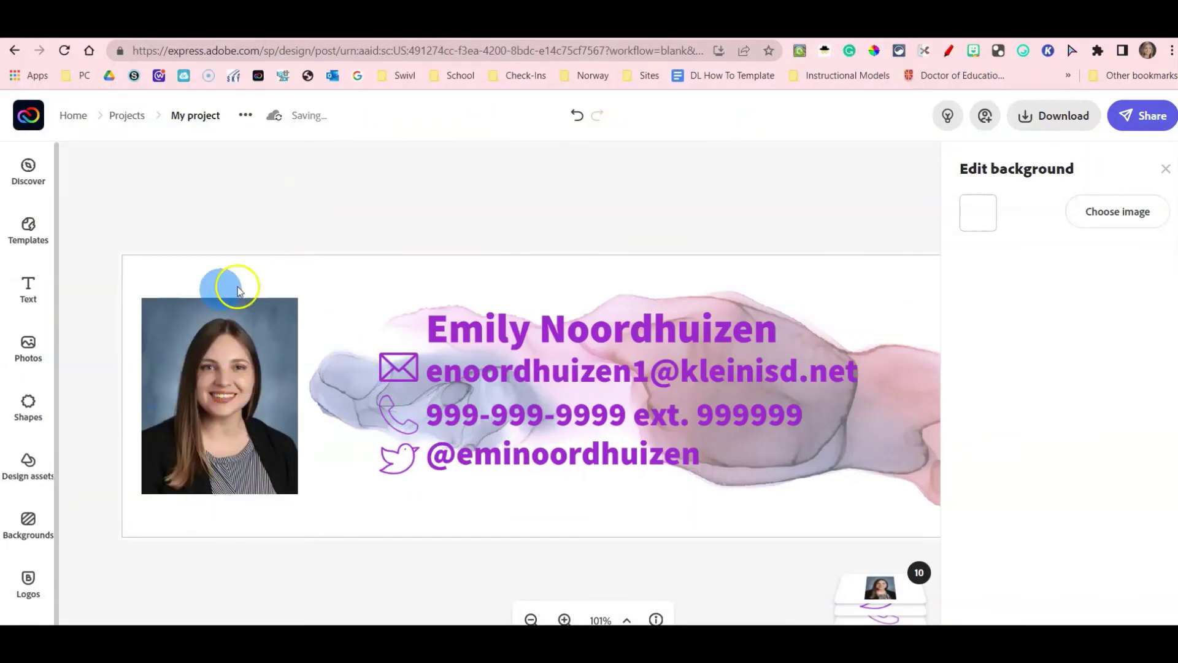
pyautogui.click(251, 368)
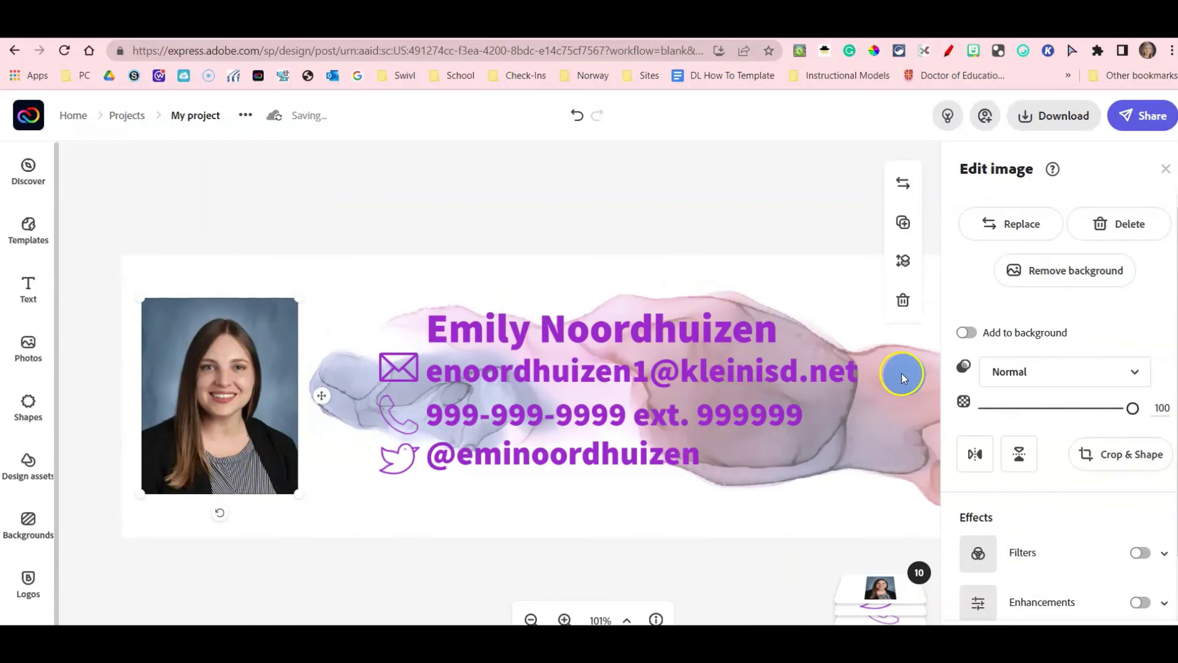
# Crop the portrait photo to the oval shape from Crop & Shape.
pyautogui.click(1107, 467)
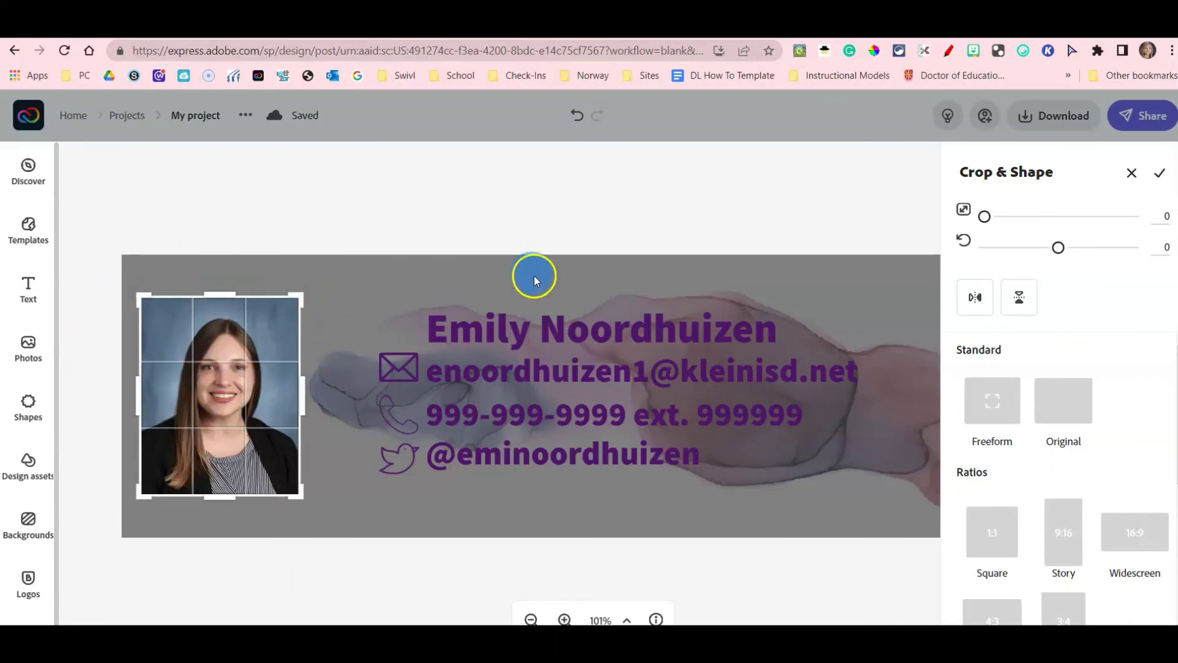
pyautogui.click(239, 357)
pyautogui.moveTo(299, 391); pyautogui.dragTo(297, 323)
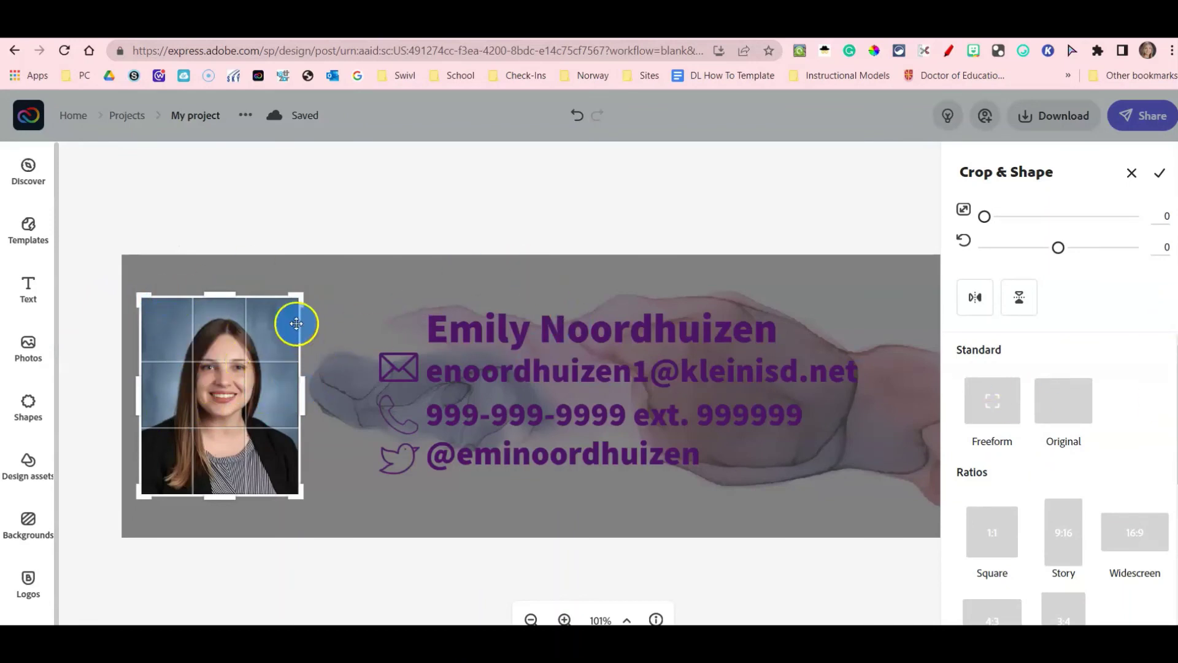
pyautogui.moveTo(1169, 371); pyautogui.dragTo(1172, 519)
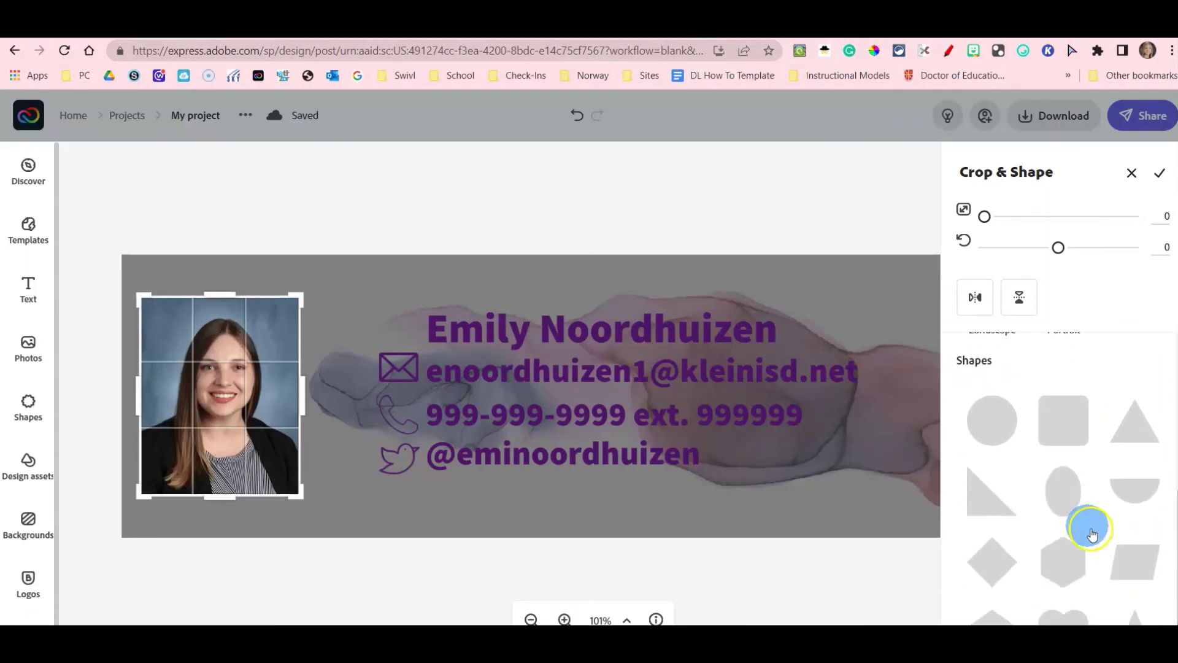
pyautogui.click(1069, 498)
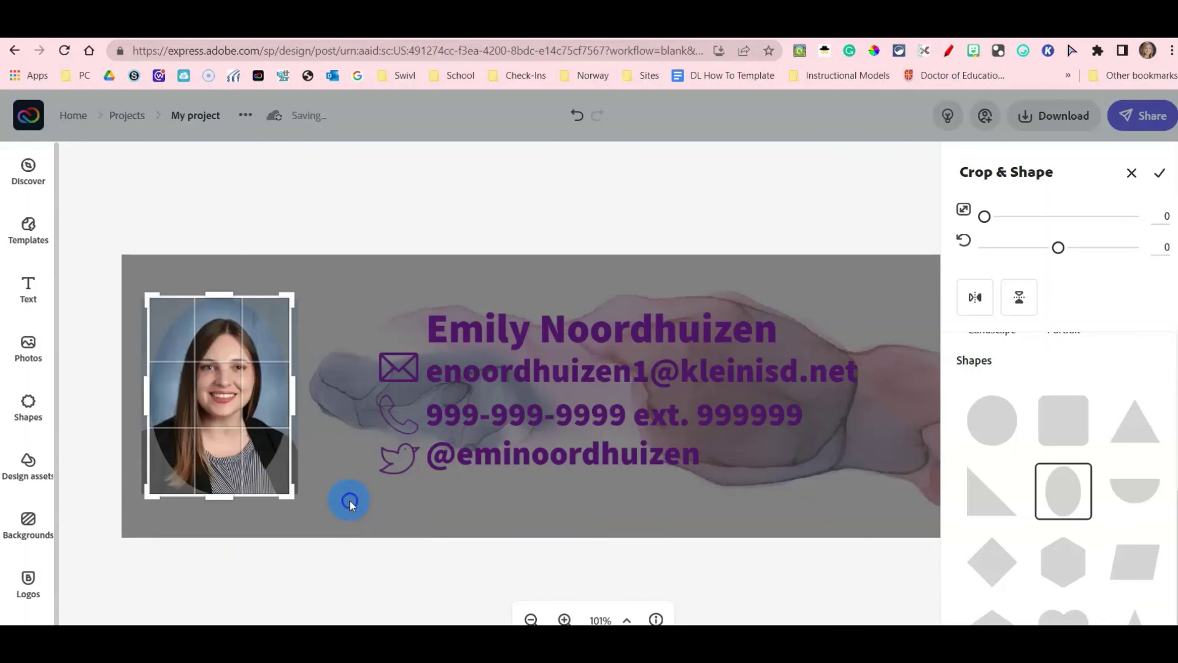
pyautogui.click(602, 475)
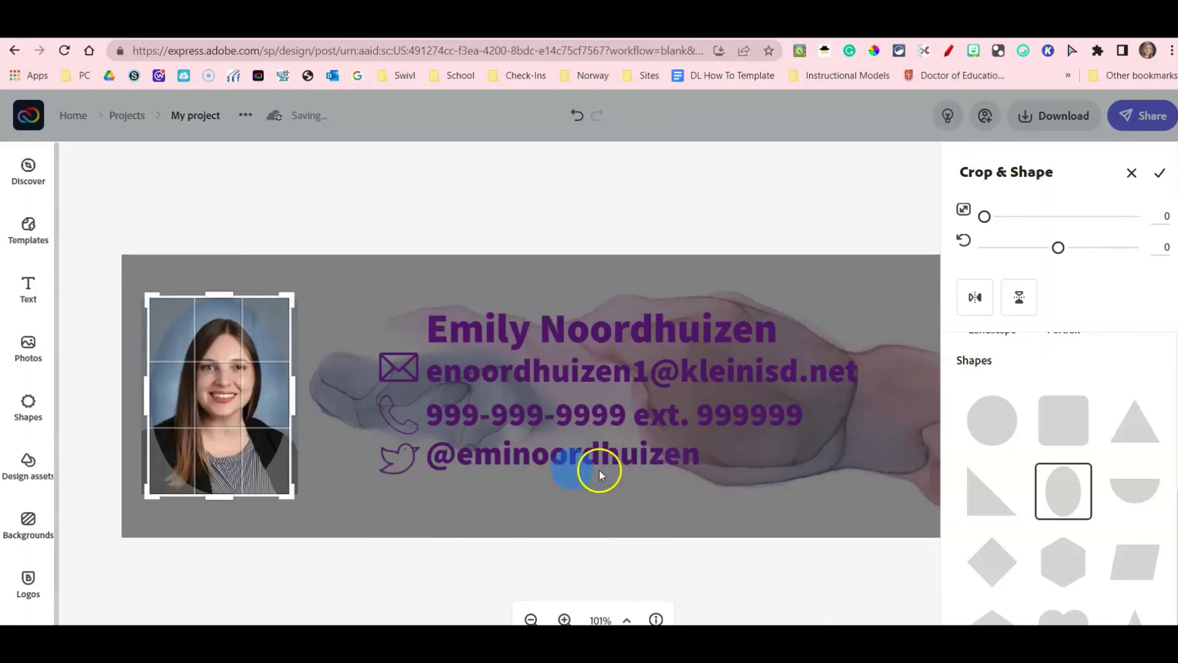
pyautogui.moveTo(1172, 522); pyautogui.dragTo(631, 426)
pyautogui.click(332, 549)
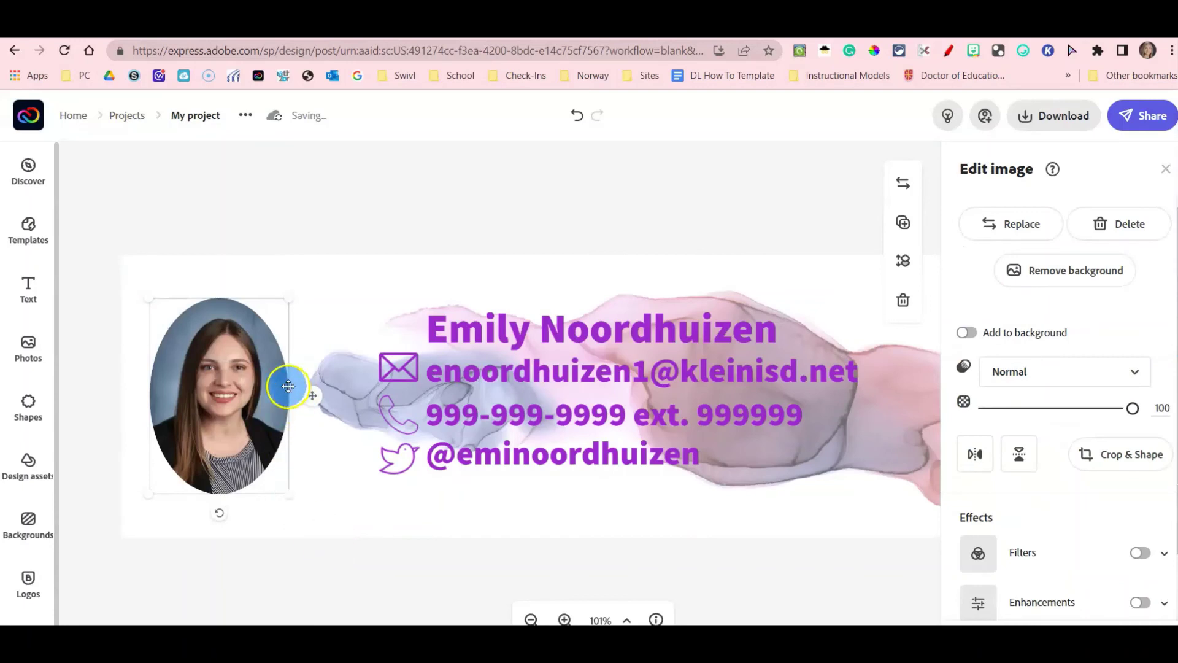
# Enlarge the oval photo slightly and shift it up and to the left.
pyautogui.click(283, 485)
pyautogui.moveTo(294, 497); pyautogui.dragTo(256, 457)
pyautogui.click(344, 530)
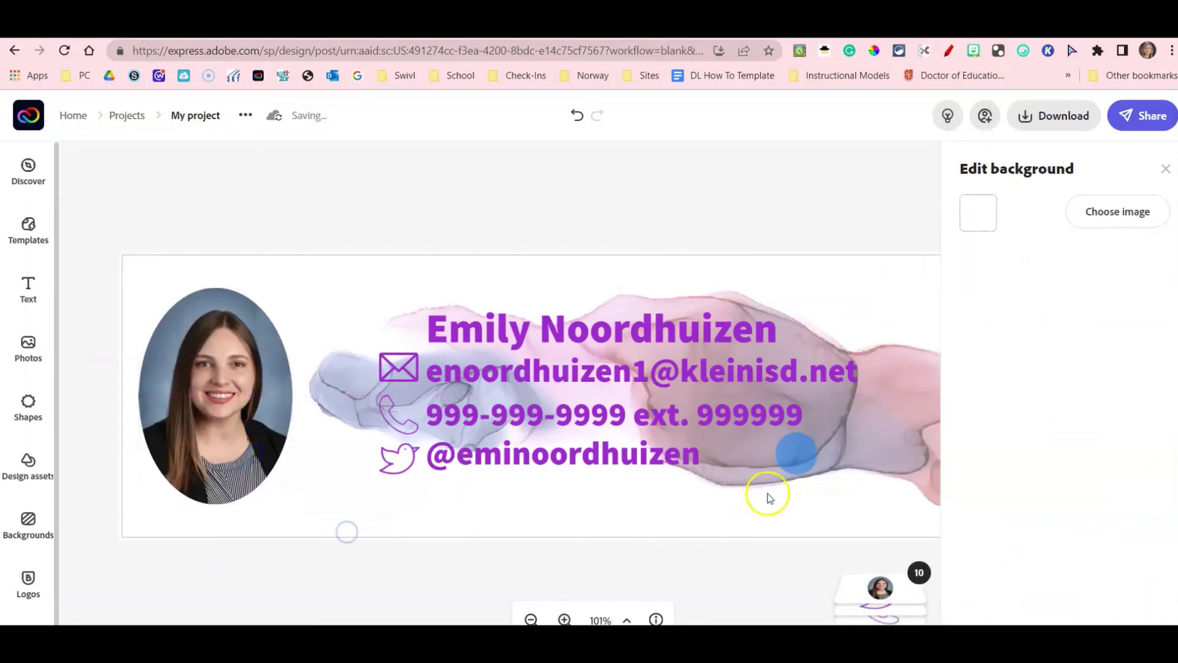
# Close the background panel and start a PNG download of the signature.
pyautogui.click(1164, 169)
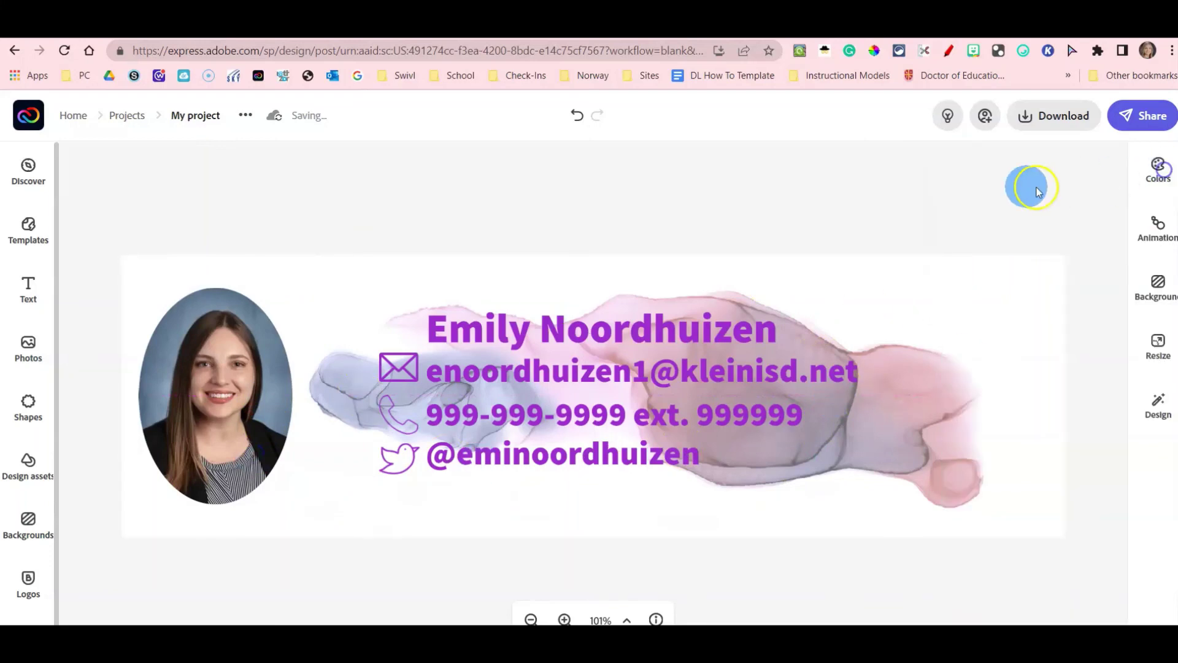
pyautogui.click(1036, 125)
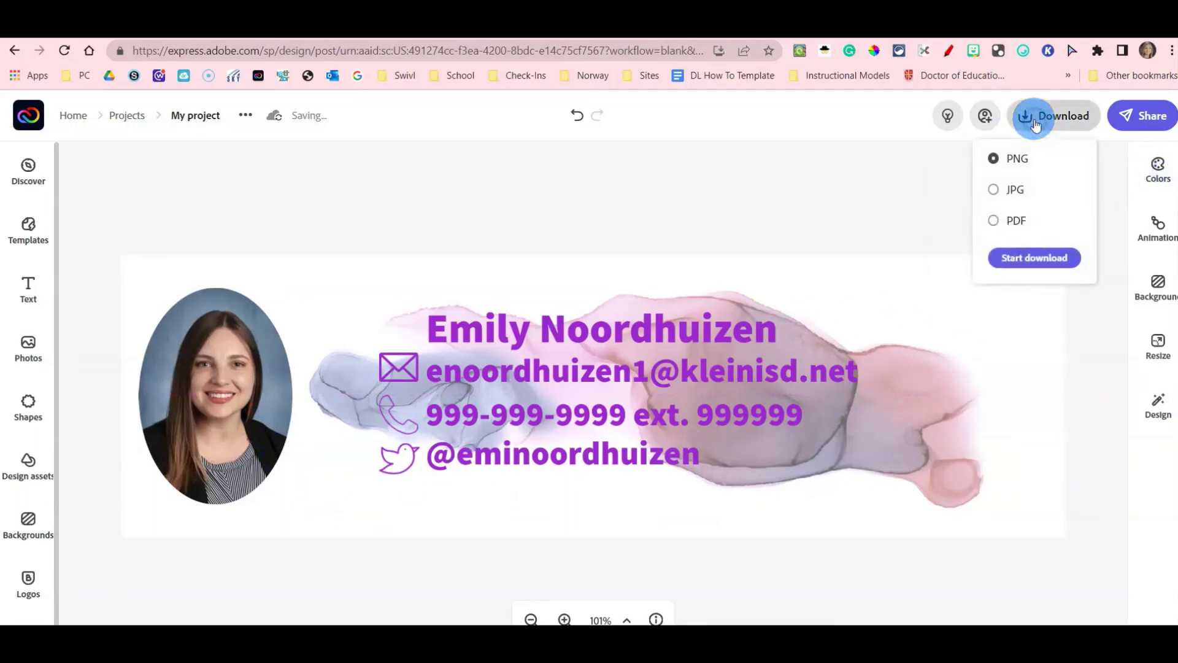
pyautogui.click(1017, 154)
pyautogui.click(1054, 265)
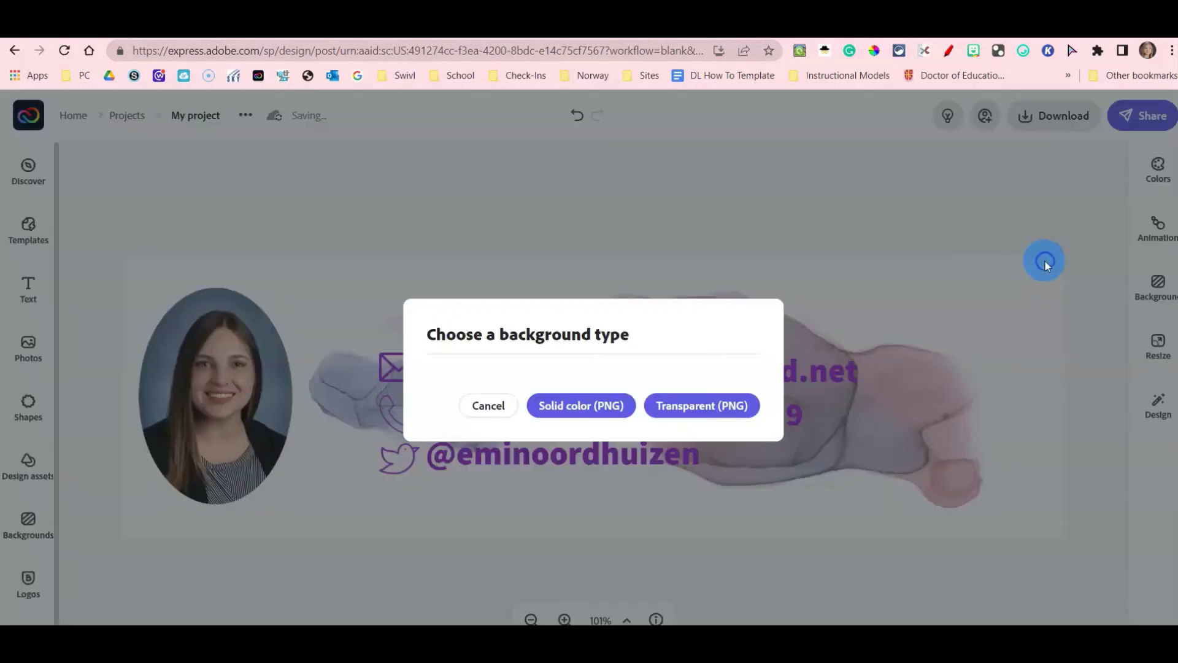
# Choose Transparent (PNG) so the signature downloads as My project (30).png.
pyautogui.click(712, 408)
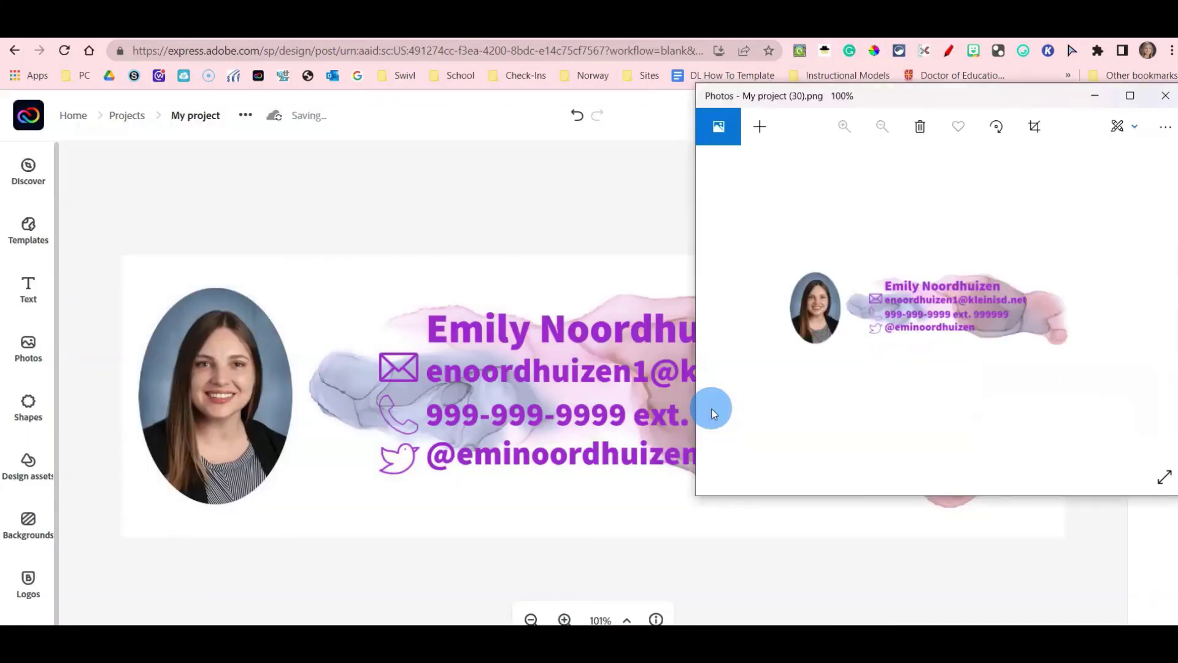